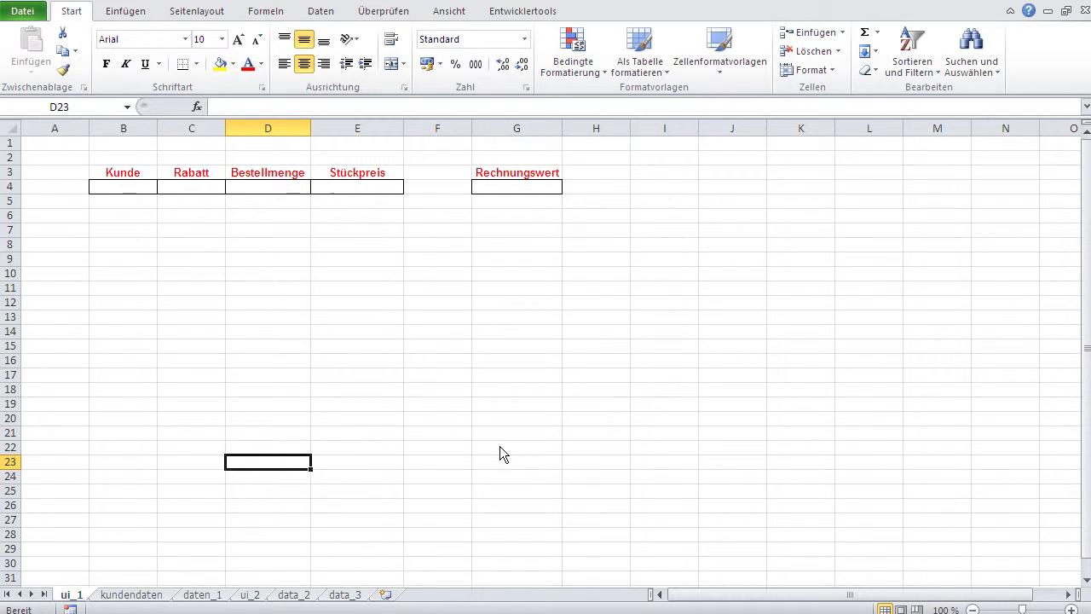
# Step: Change the kundendaten A1 header from Kunde3 to Kunde, then glance at daten_1 before returning to ui_1
pyautogui.click(154, 601)
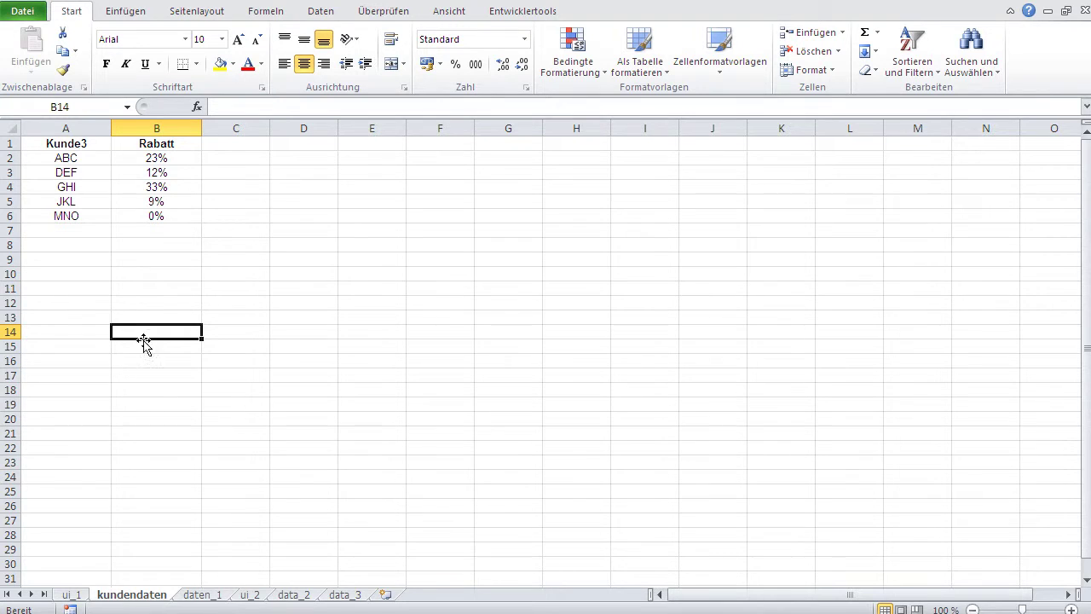
pyautogui.click(66, 143)
pyautogui.click(271, 107)
pyautogui.press('BackSpace')
pyautogui.press('Return')
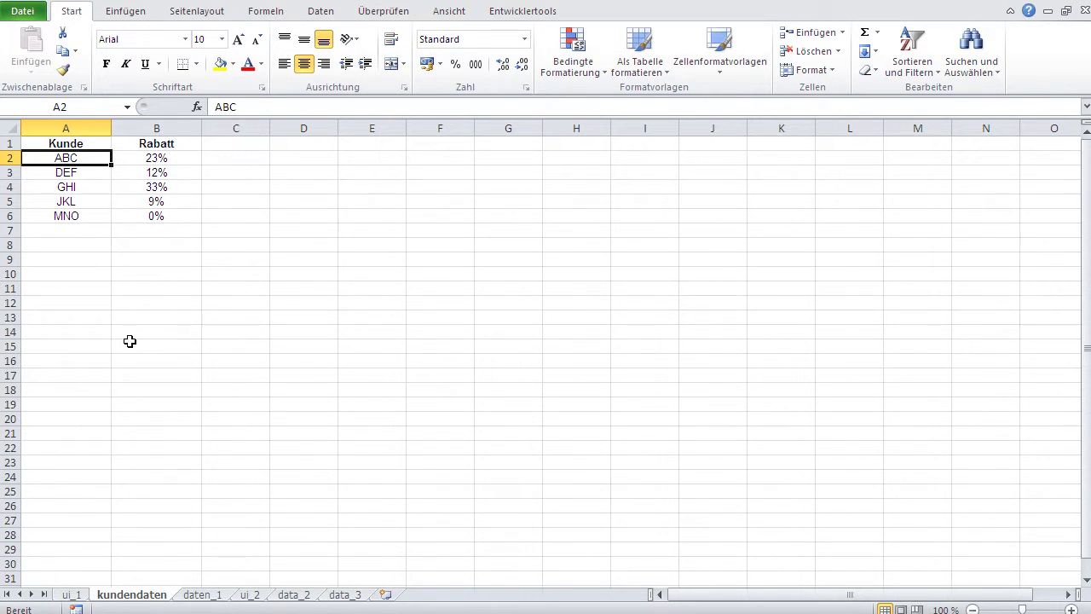
pyautogui.click(211, 598)
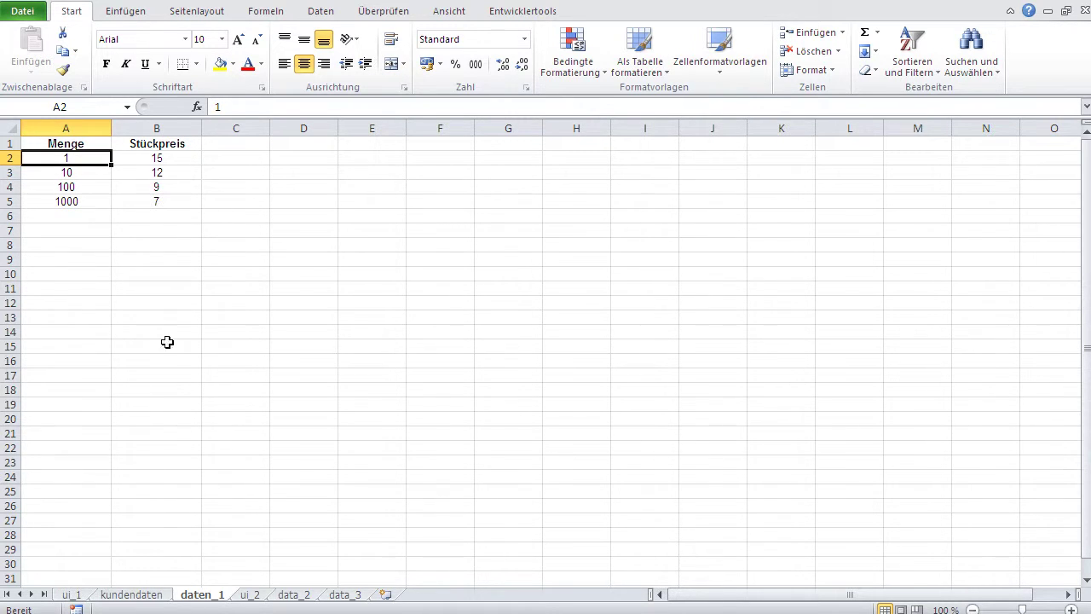
pyautogui.click(72, 597)
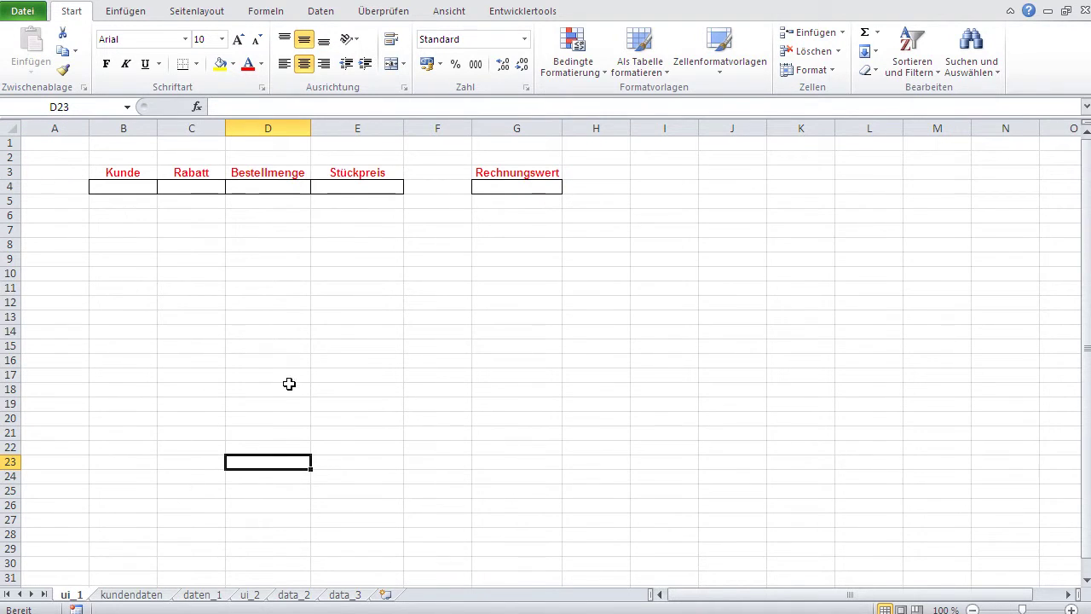
pyautogui.click(125, 190)
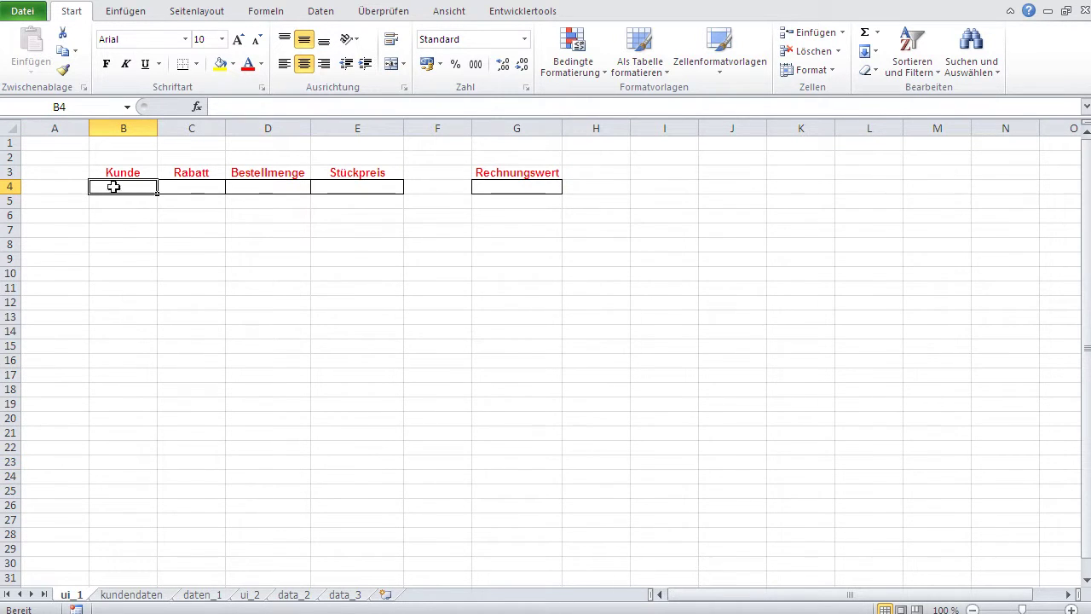
pyautogui.click(207, 191)
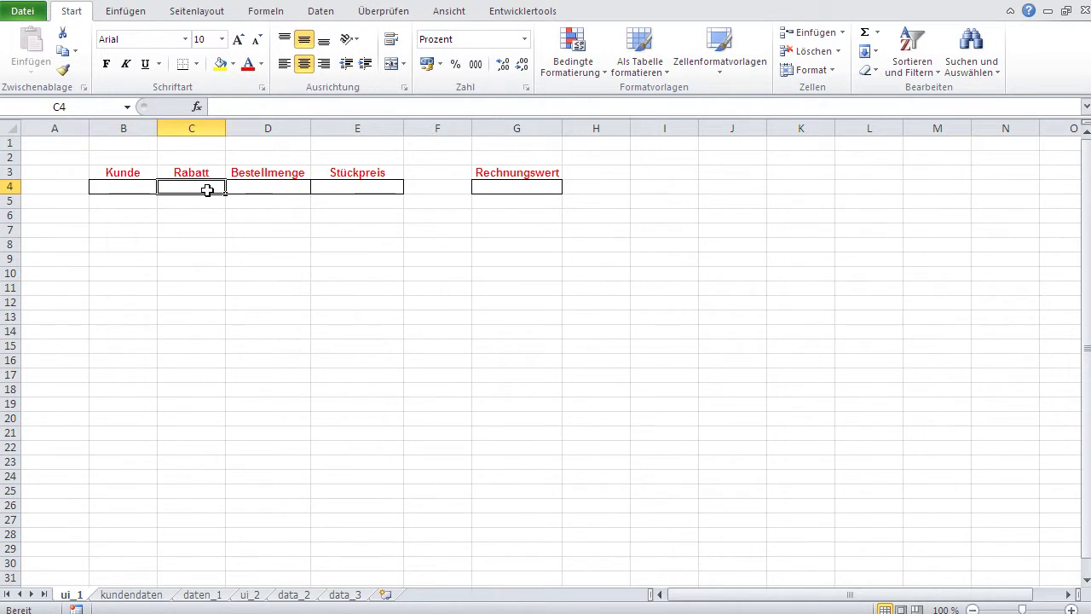
pyautogui.click(243, 187)
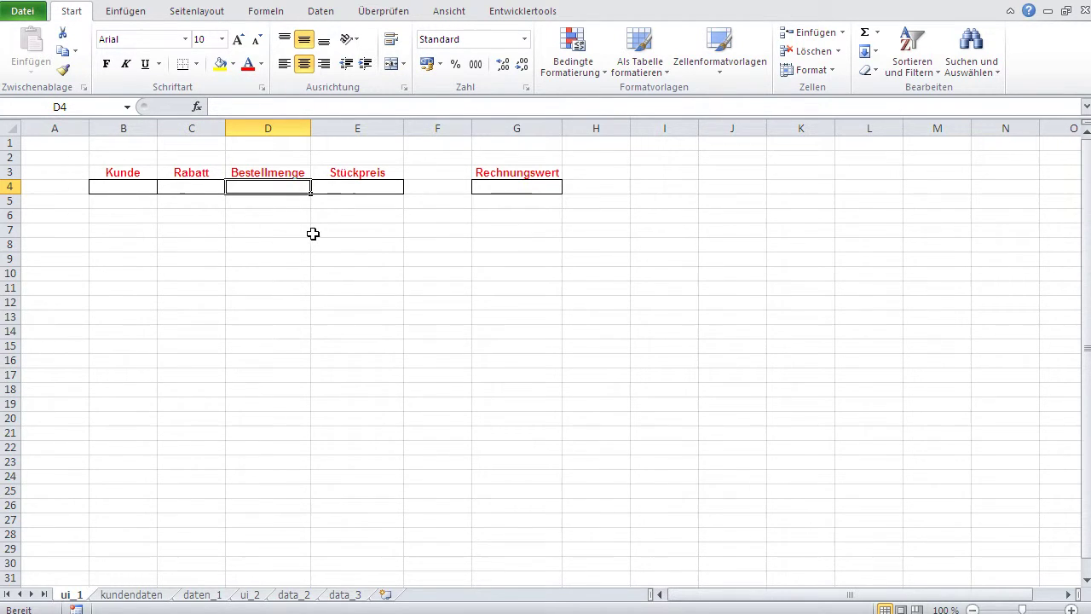
pyautogui.click(341, 189)
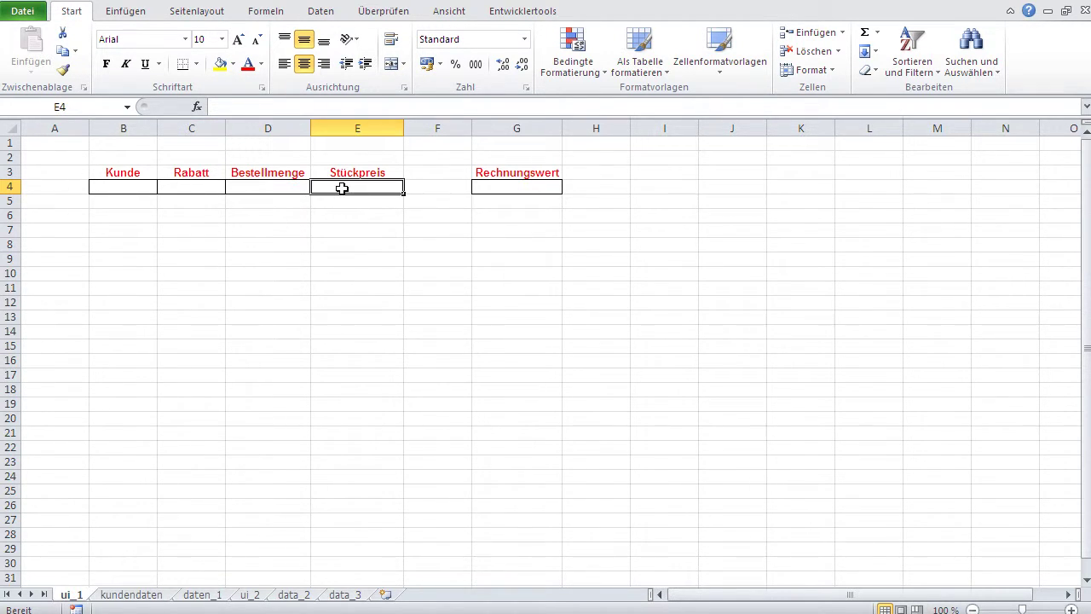
pyautogui.click(533, 189)
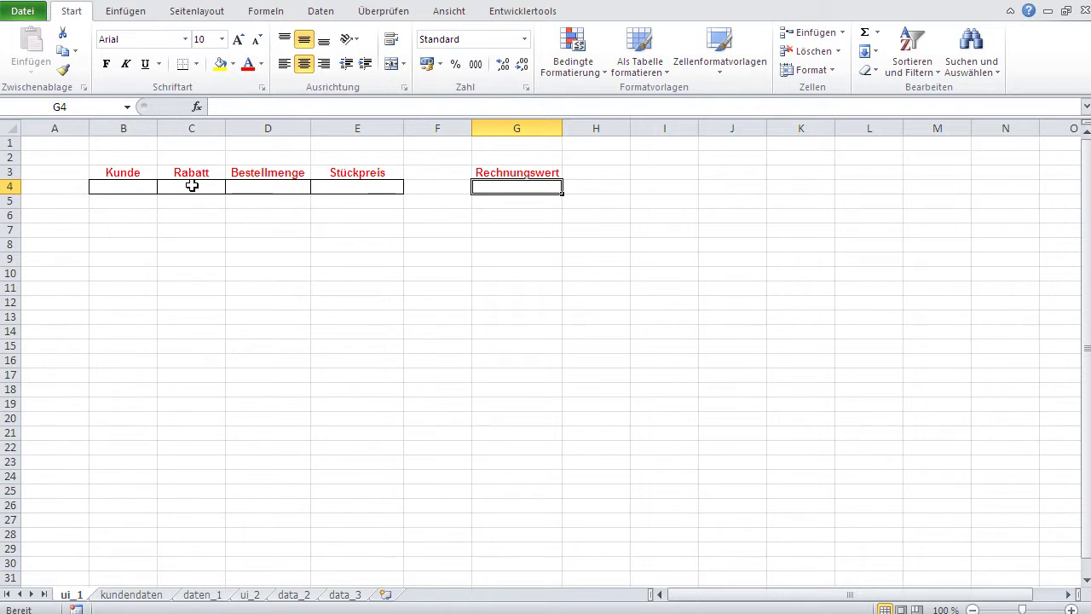
pyautogui.click(139, 194)
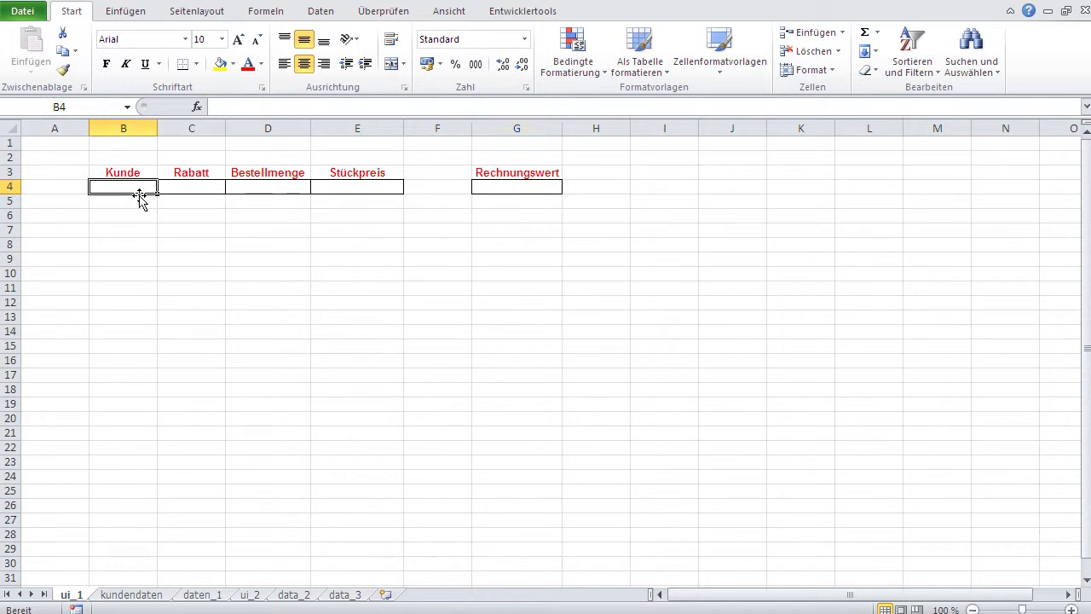
pyautogui.click(125, 595)
pyautogui.click(72, 595)
# Step: Add a List data validation to B4 sourced from kundendaten column A
pyautogui.click(319, 11)
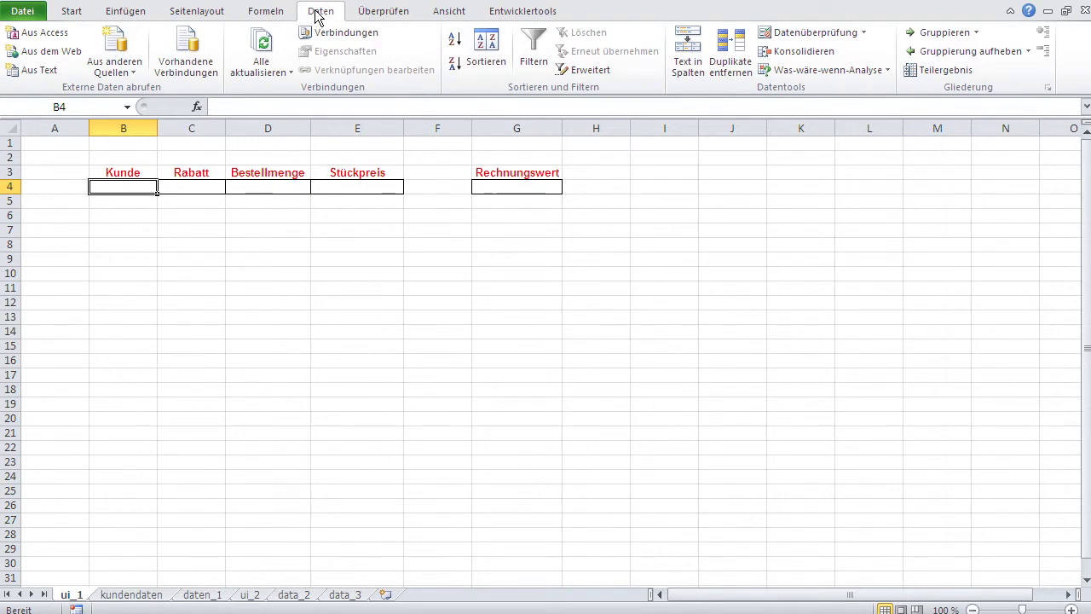
pyautogui.click(863, 34)
pyautogui.click(854, 53)
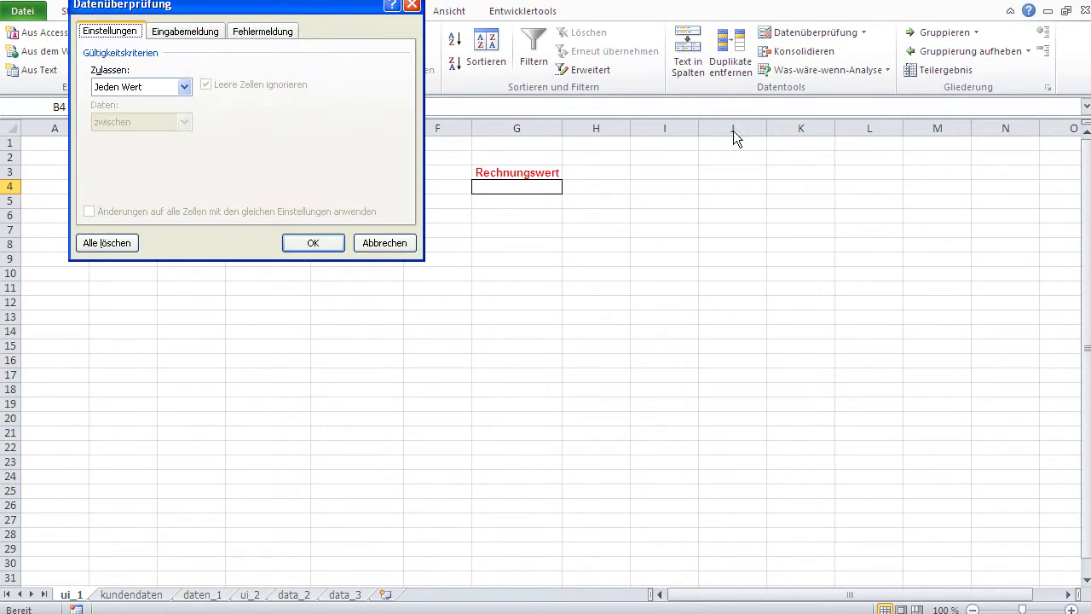
pyautogui.moveTo(345, 6)
pyautogui.mouseDown()
pyautogui.moveTo(719, 223)
pyautogui.moveTo(742, 222)
pyautogui.mouseUp()
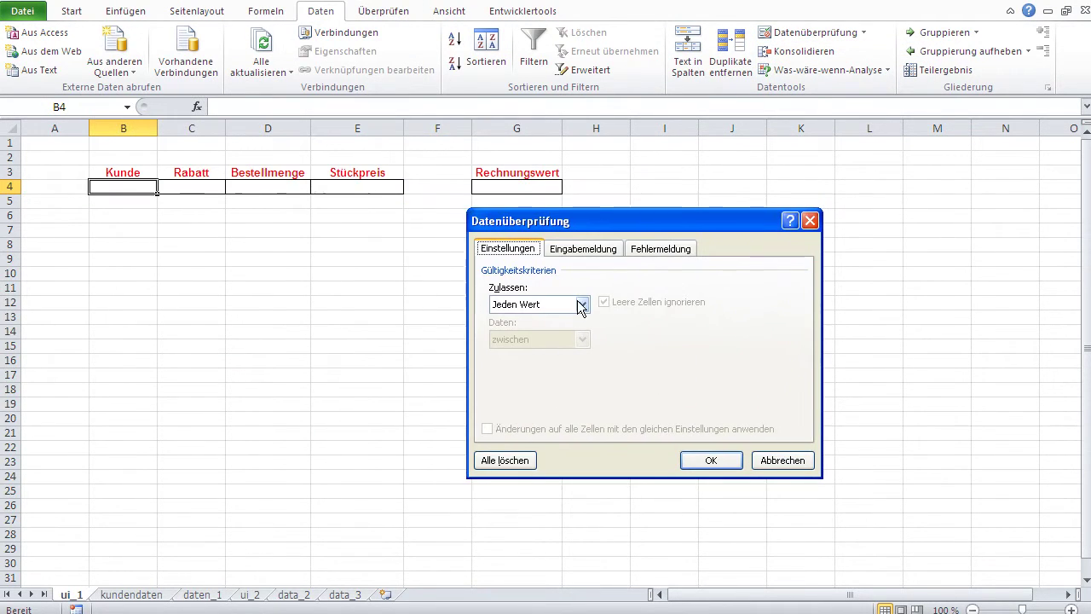
pyautogui.click(582, 304)
pyautogui.click(557, 357)
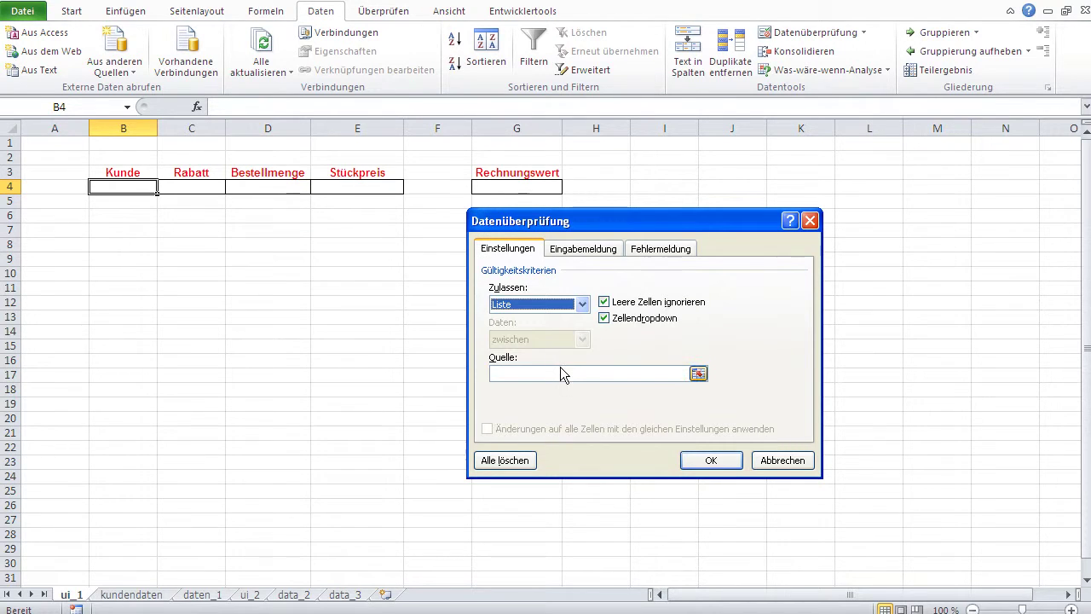
pyautogui.click(558, 372)
pyautogui.click(137, 595)
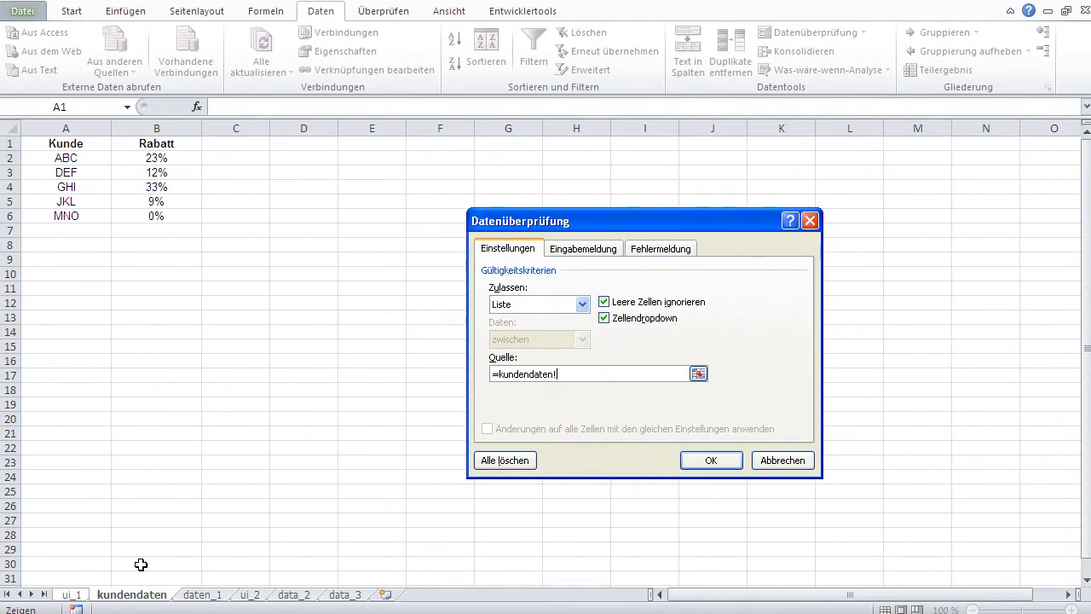
pyautogui.click(66, 128)
pyautogui.click(725, 465)
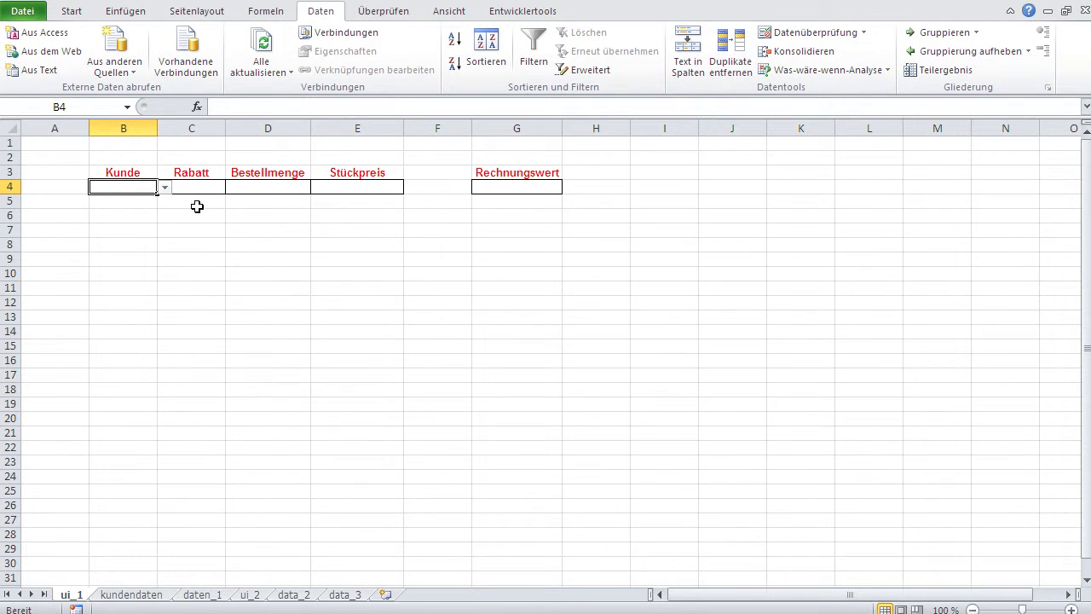
# Step: Choose customer JKL from the B4 dropdown, then select the Rabatt cell C4
pyautogui.click(164, 186)
pyautogui.click(141, 233)
pyautogui.click(164, 187)
pyautogui.click(137, 244)
pyautogui.click(180, 256)
pyautogui.click(189, 176)
pyautogui.click(189, 188)
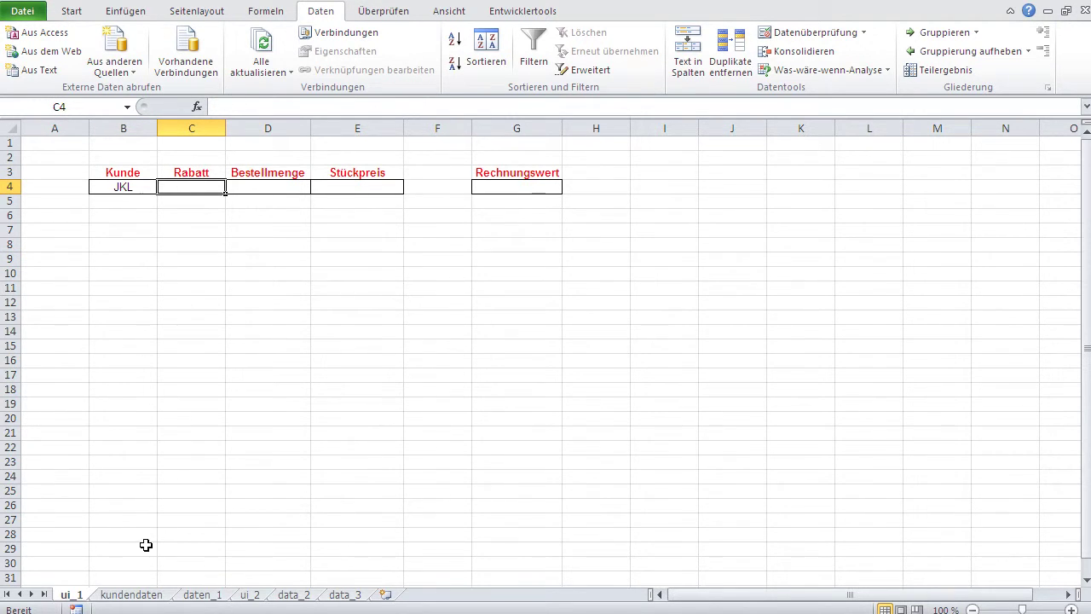
# Step: Insert SVERWEIS from the Matrix category into C4, leaving its arguments empty
pyautogui.click(128, 596)
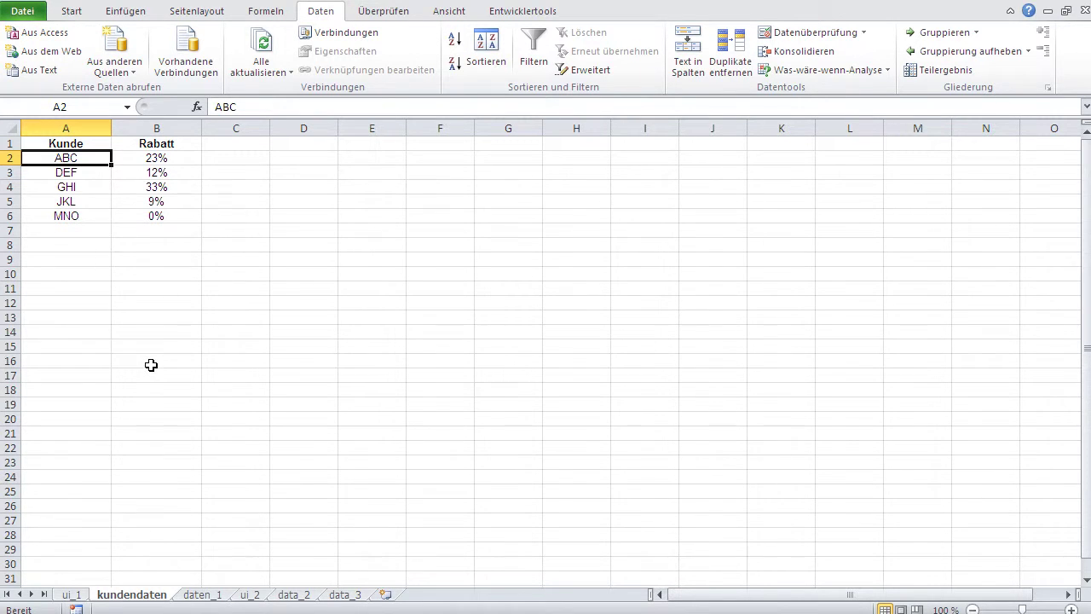
pyautogui.click(72, 594)
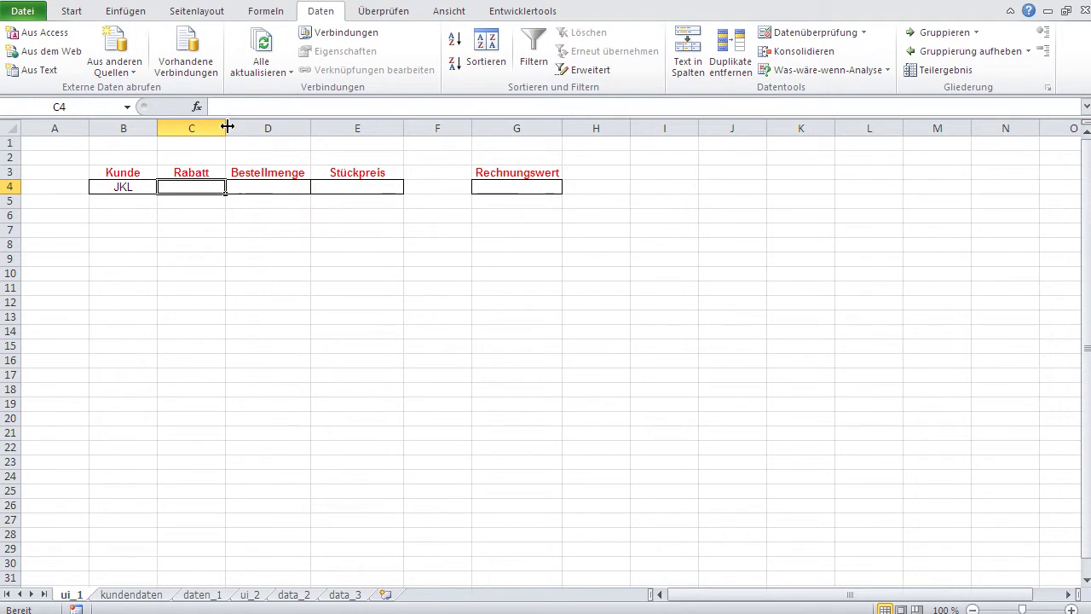
pyautogui.click(197, 106)
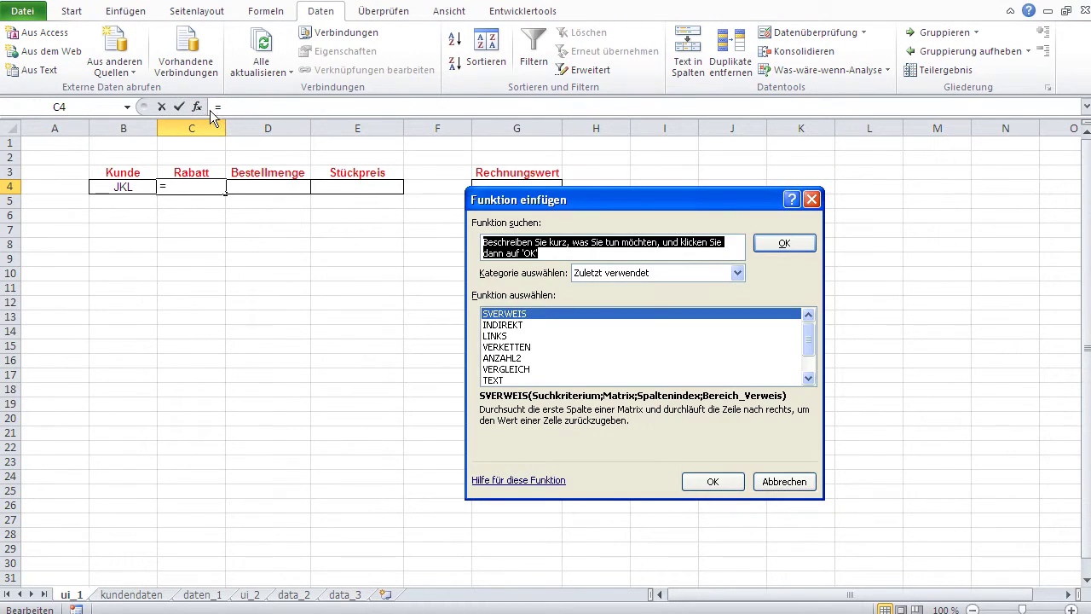
pyautogui.click(529, 313)
pyautogui.click(606, 274)
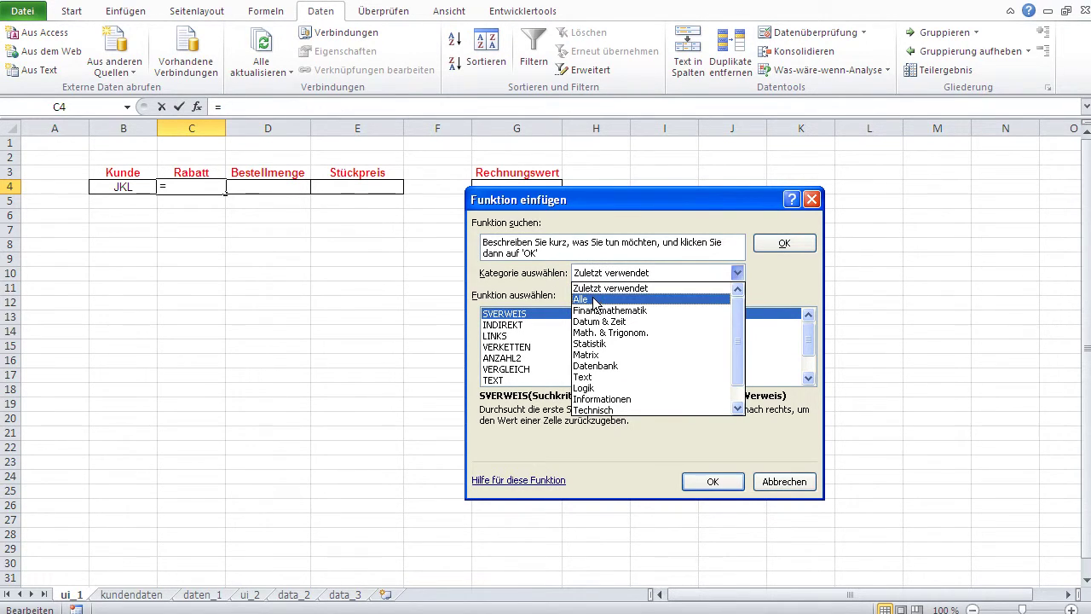
pyautogui.click(603, 354)
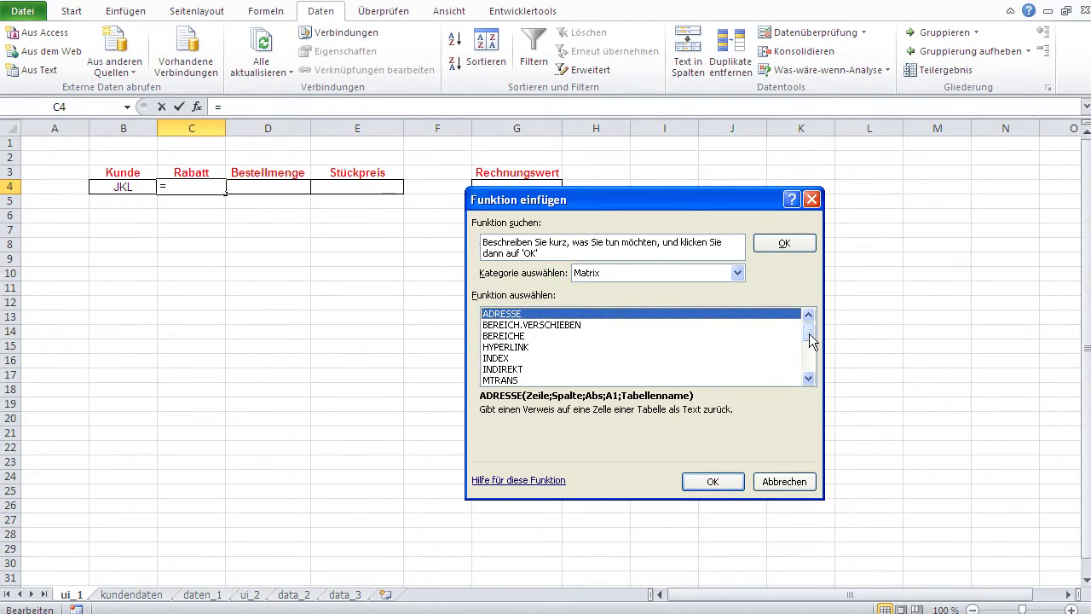
pyautogui.moveTo(809, 333); pyautogui.dragTo(808, 375)
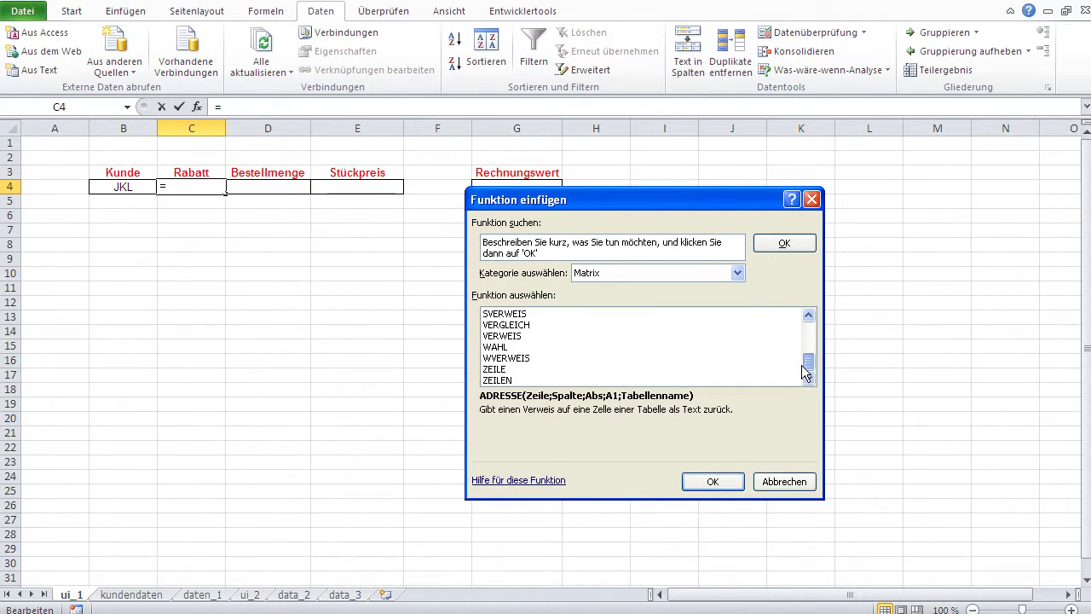
pyautogui.click(495, 314)
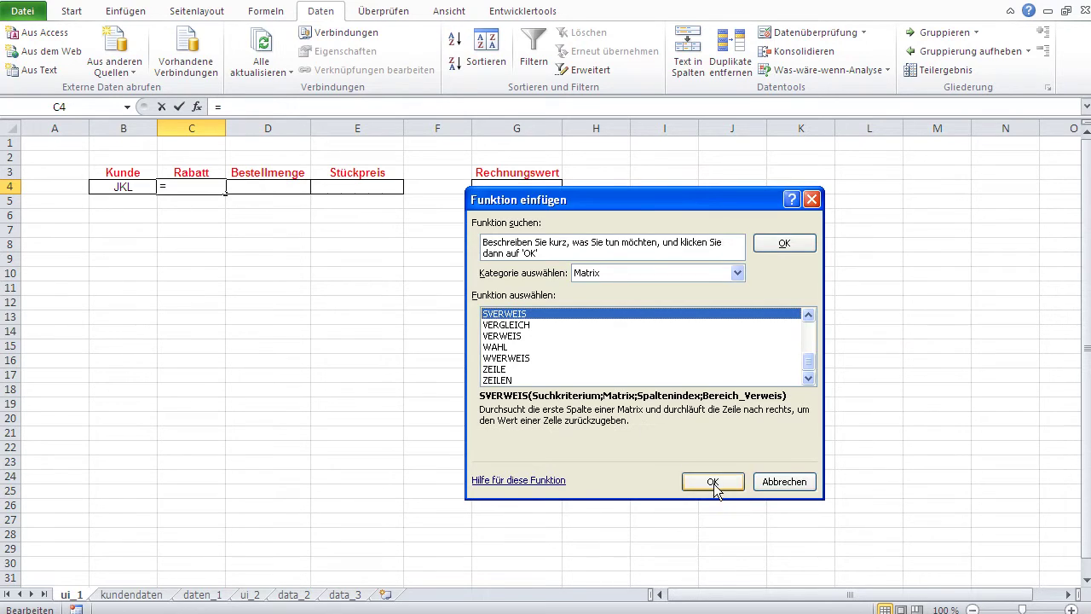
pyautogui.click(713, 482)
pyautogui.moveTo(457, 223); pyautogui.dragTo(452, 234)
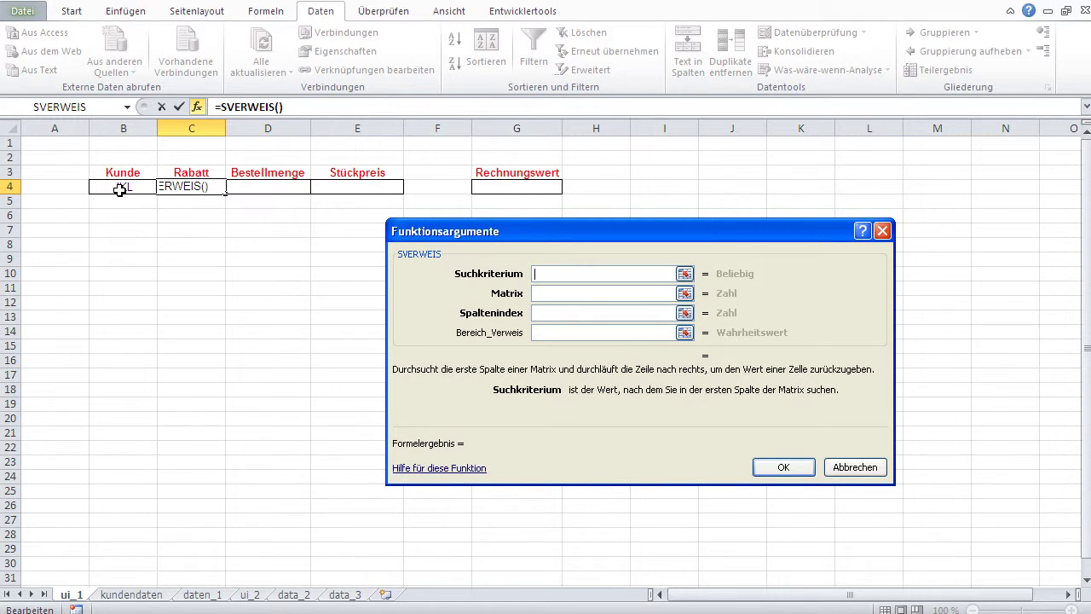
# Step: Set the SVERWEIS lookup value to B4, table to kundendaten!A:B and column index 2
pyautogui.click(120, 189)
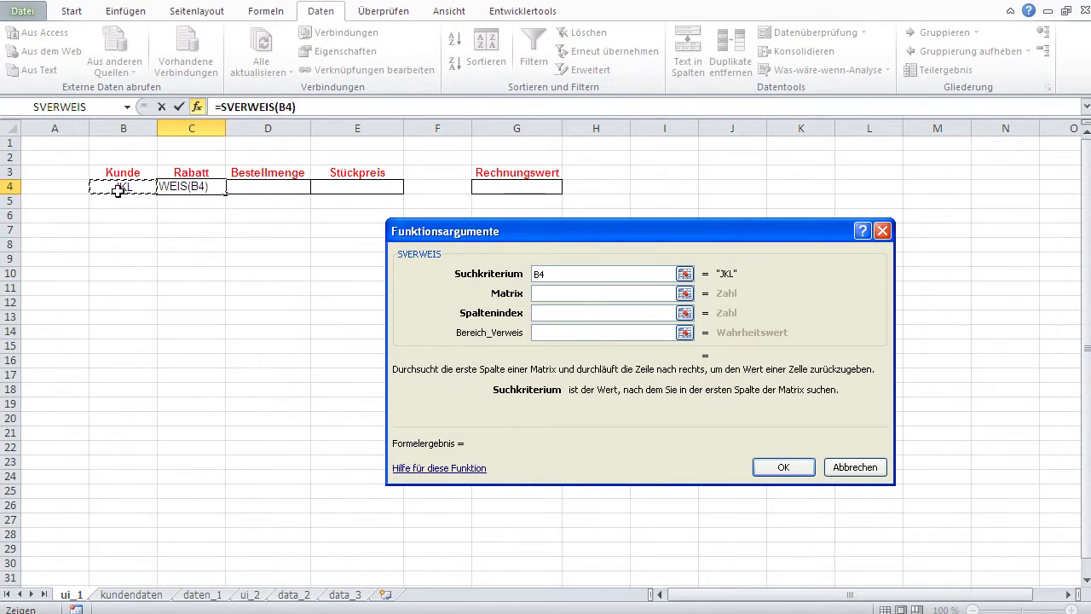
pyautogui.click(559, 292)
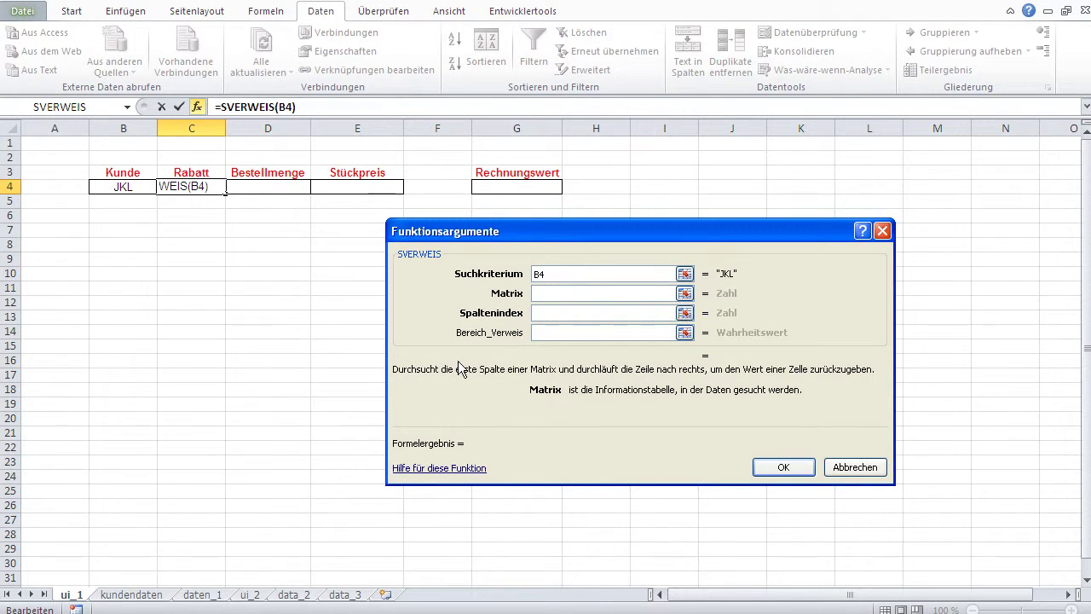
pyautogui.click(133, 595)
pyautogui.moveTo(69, 126); pyautogui.dragTo(160, 124)
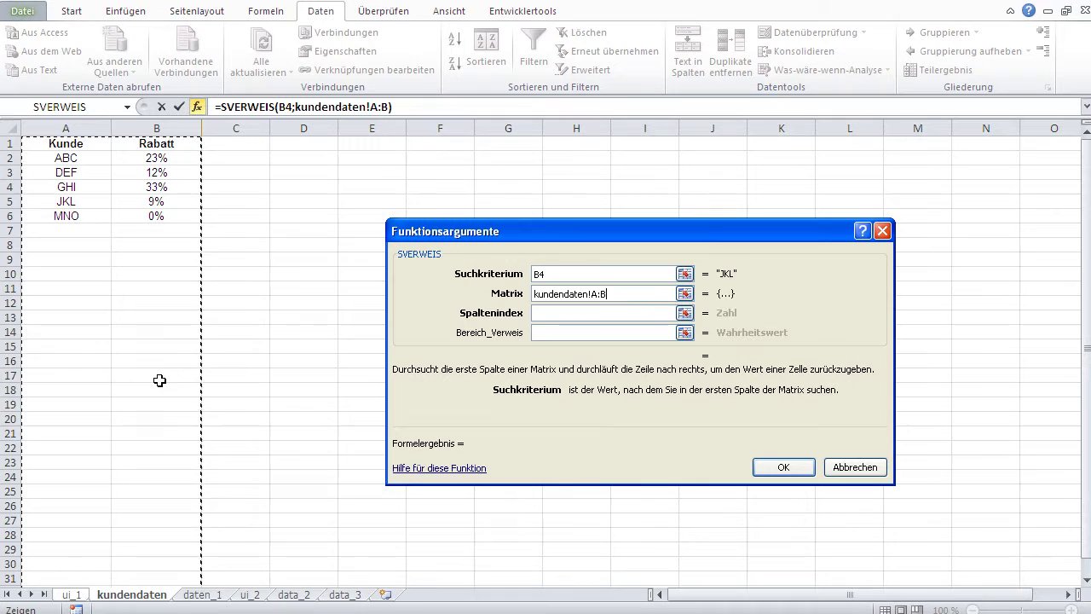
pyautogui.click(542, 313)
pyautogui.click(569, 313)
pyautogui.write('2')
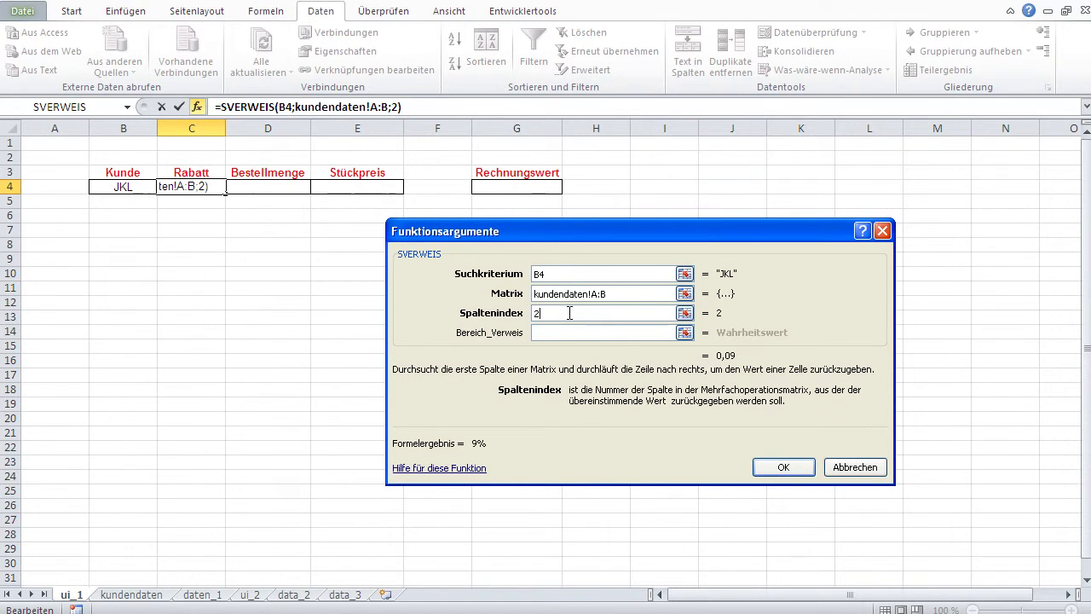
# Step: Set Bereich_Verweis to falsch and confirm =SVERWEIS(B4;kundendaten!A:B;2;falsch)
pyautogui.click(575, 334)
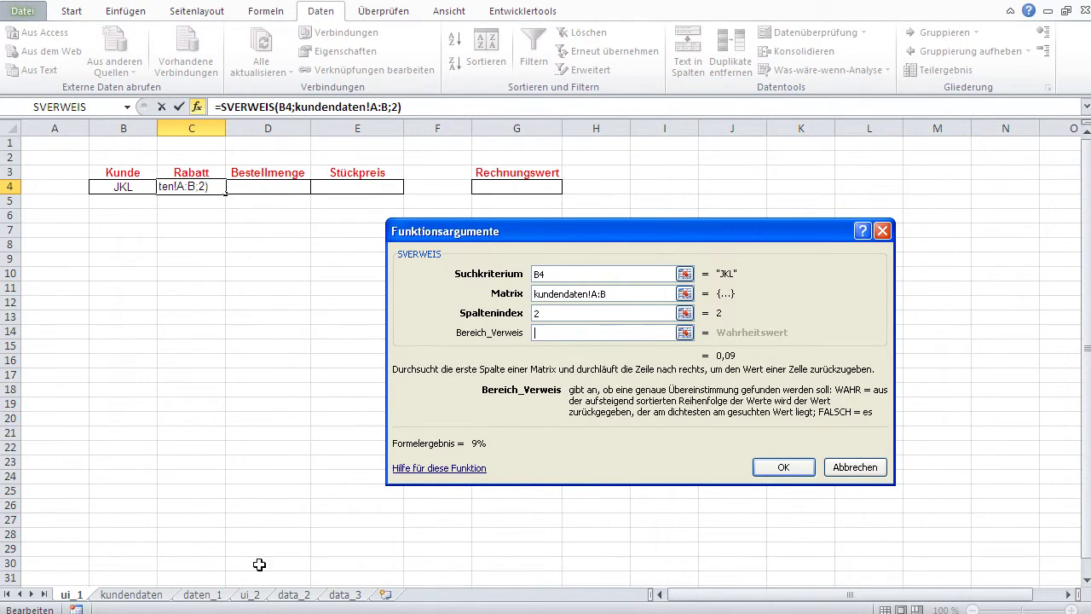
pyautogui.click(128, 595)
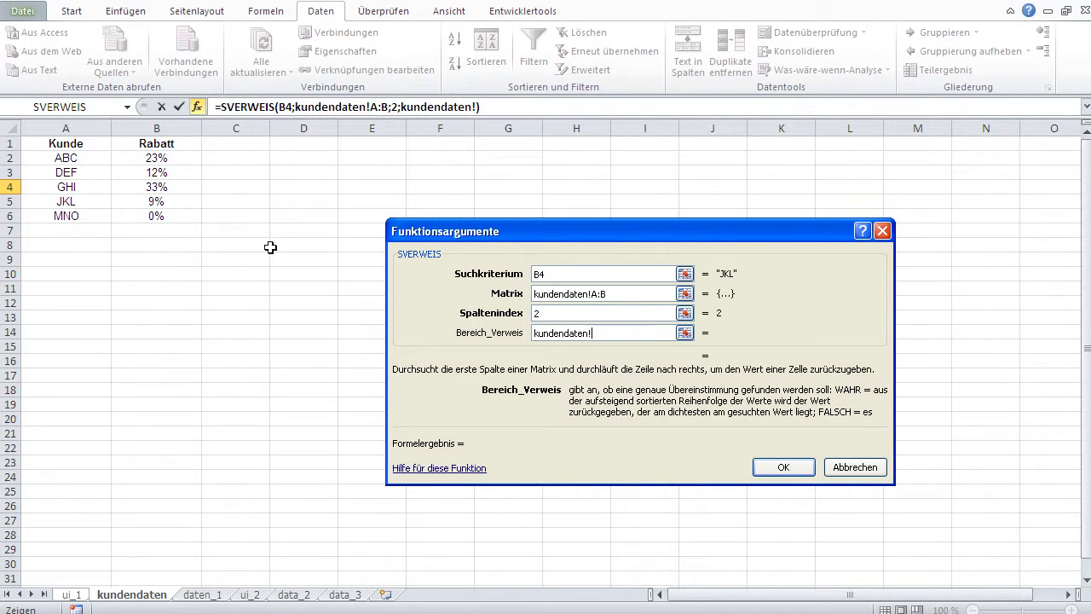
pyautogui.moveTo(633, 333); pyautogui.dragTo(534, 333)
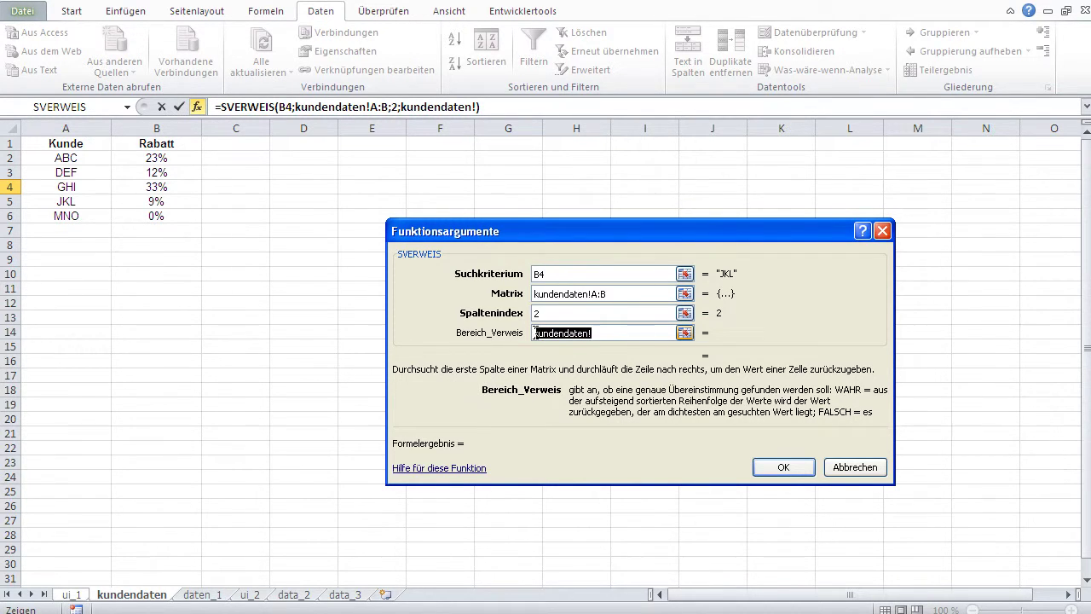
pyautogui.write('f')
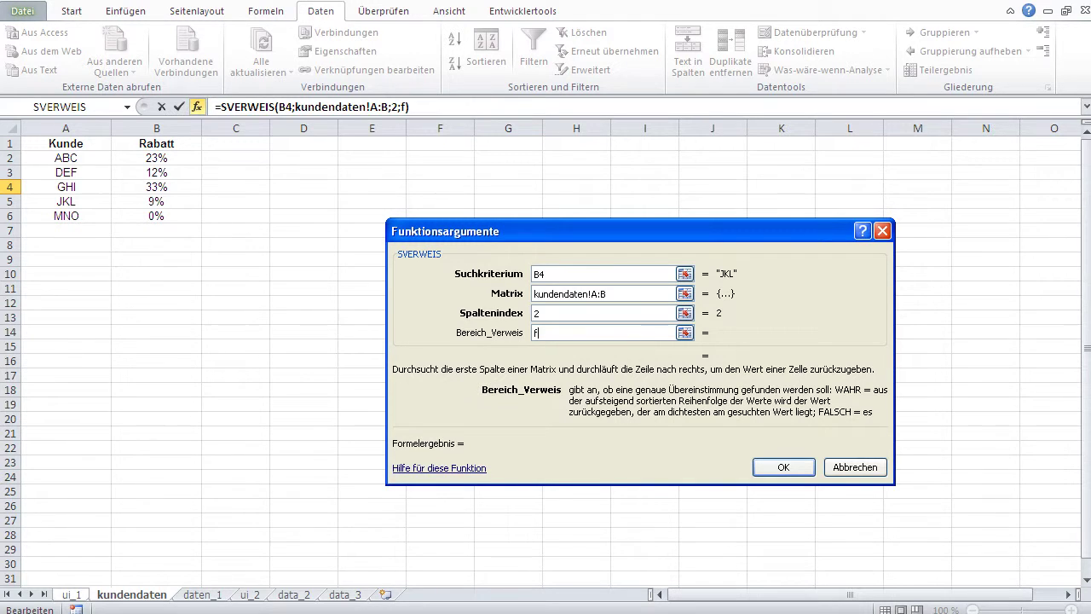
pyautogui.write('alsch')
pyautogui.click(772, 467)
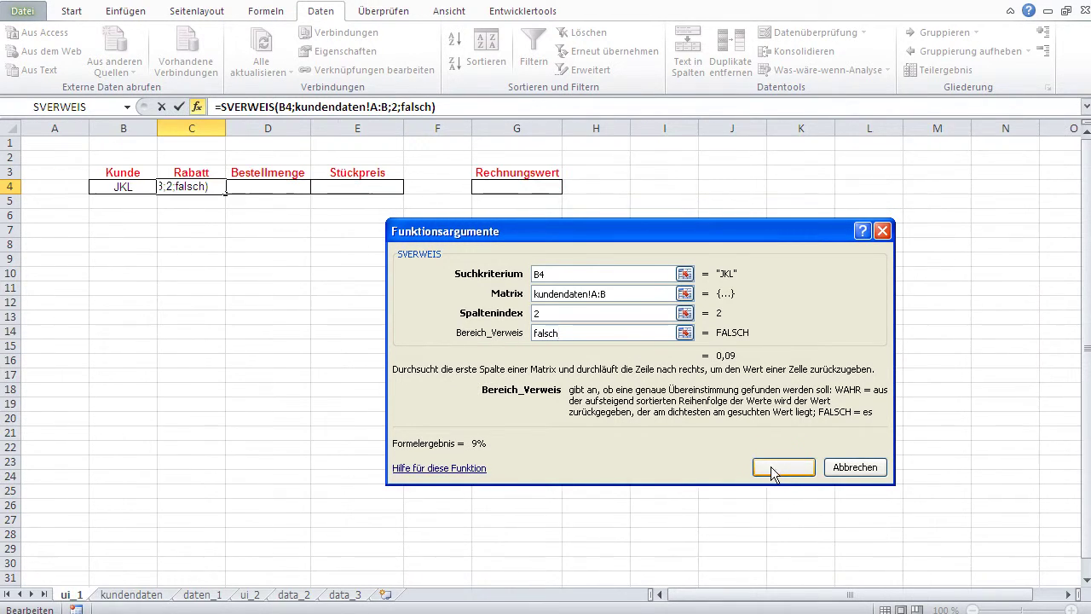
# Step: Choose customer ABC in B4 so C4 shows a 23% discount
pyautogui.moveTo(273, 341); pyautogui.dragTo(272, 332)
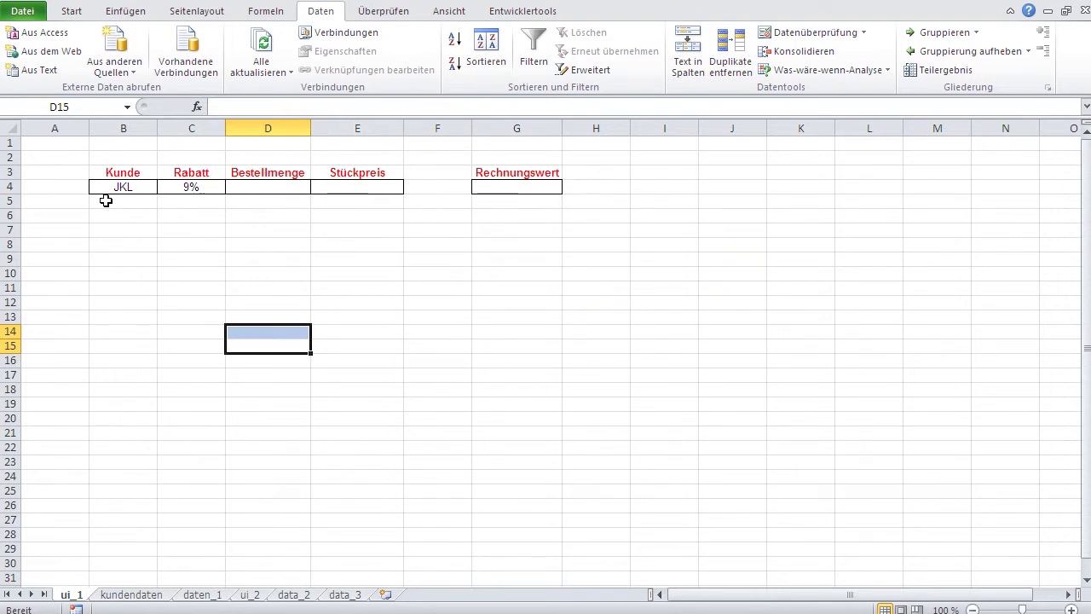
pyautogui.click(150, 597)
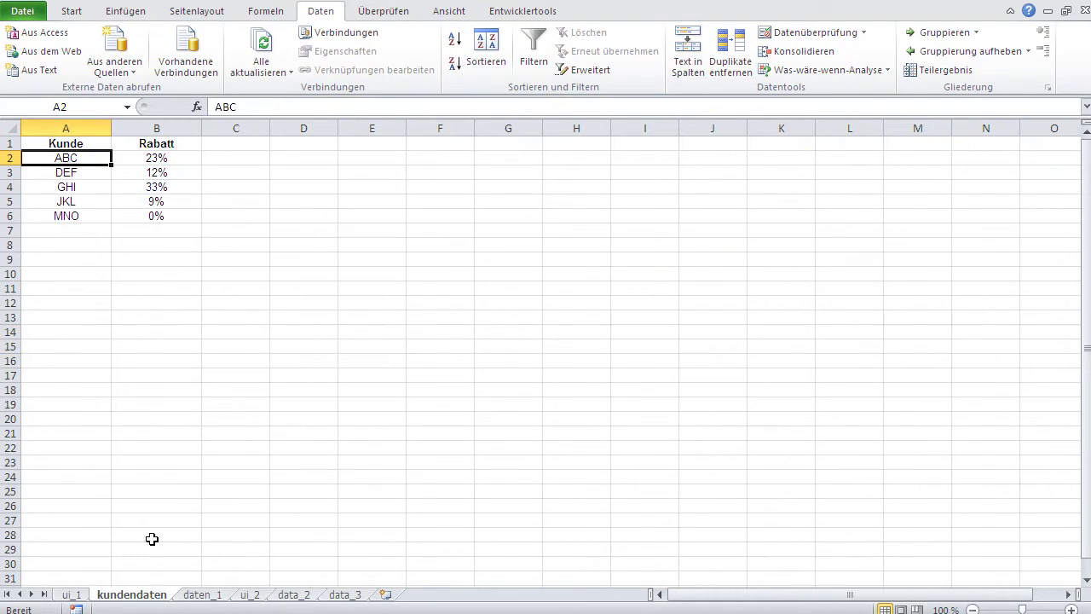
pyautogui.click(71, 594)
pyautogui.click(145, 189)
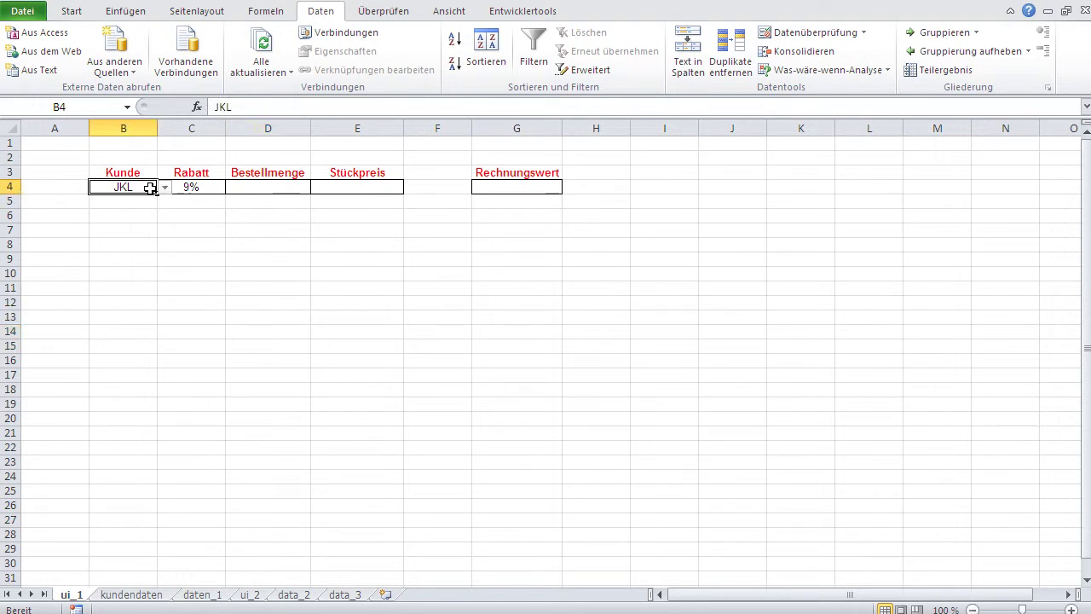
pyautogui.click(164, 187)
pyautogui.click(146, 211)
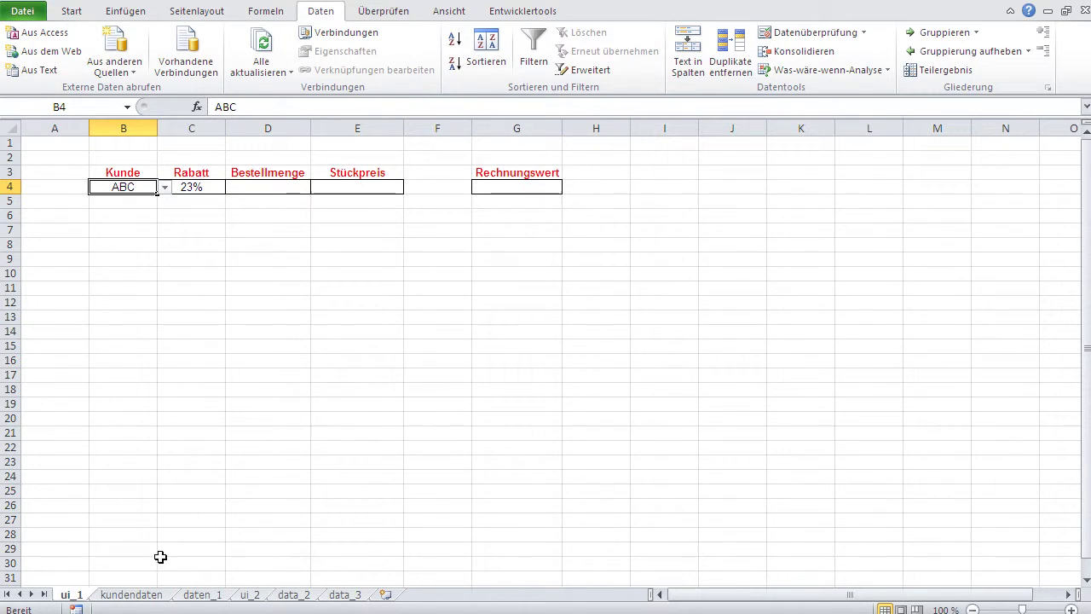
pyautogui.click(142, 596)
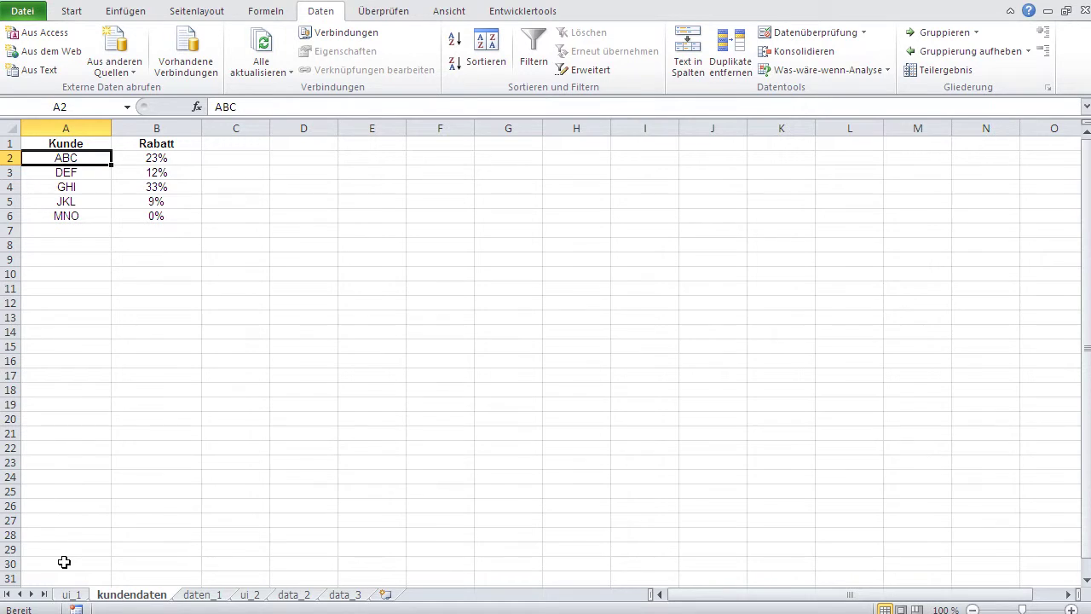
pyautogui.click(75, 595)
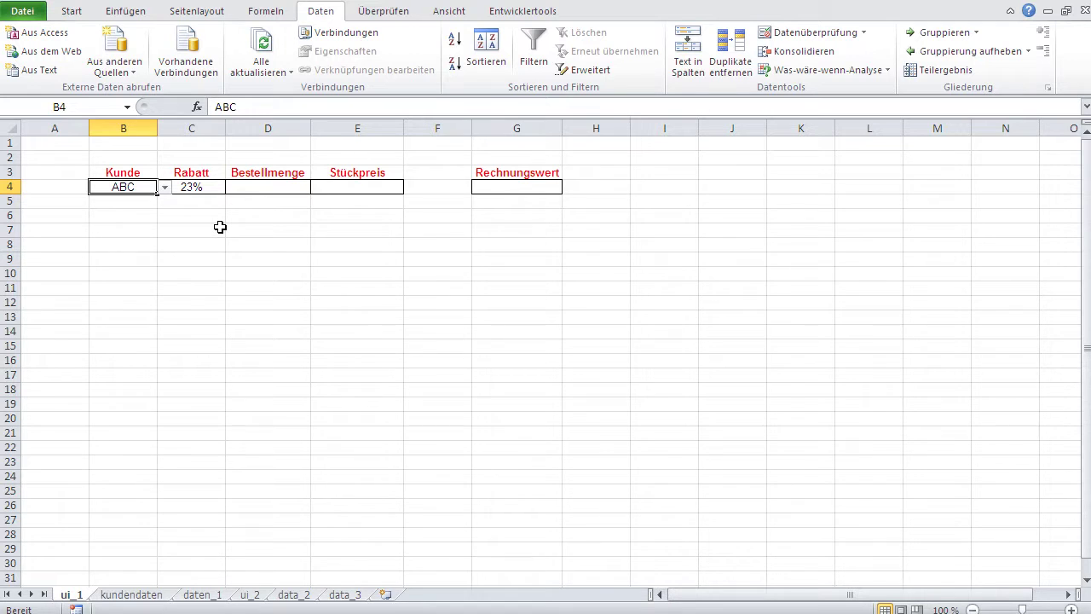
pyautogui.click(205, 187)
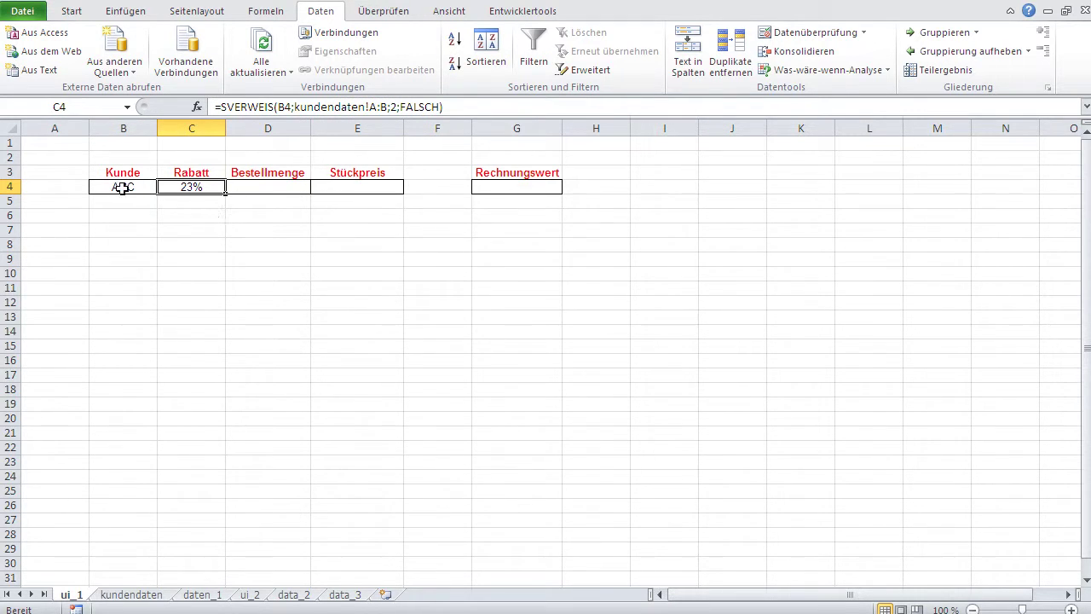
pyautogui.click(197, 107)
pyautogui.moveTo(496, 229); pyautogui.dragTo(537, 254)
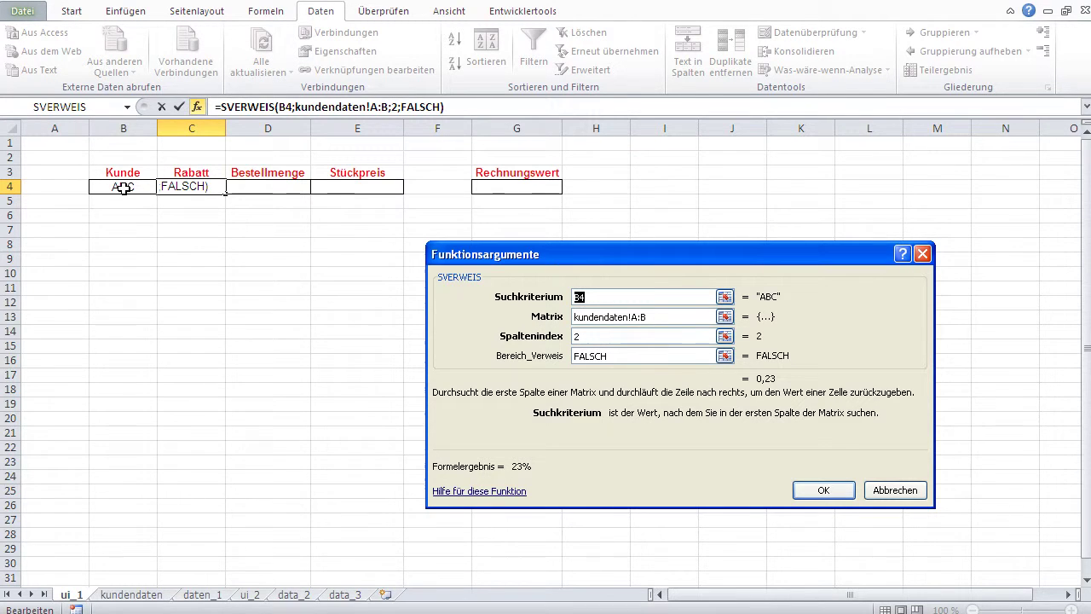
pyautogui.click(132, 594)
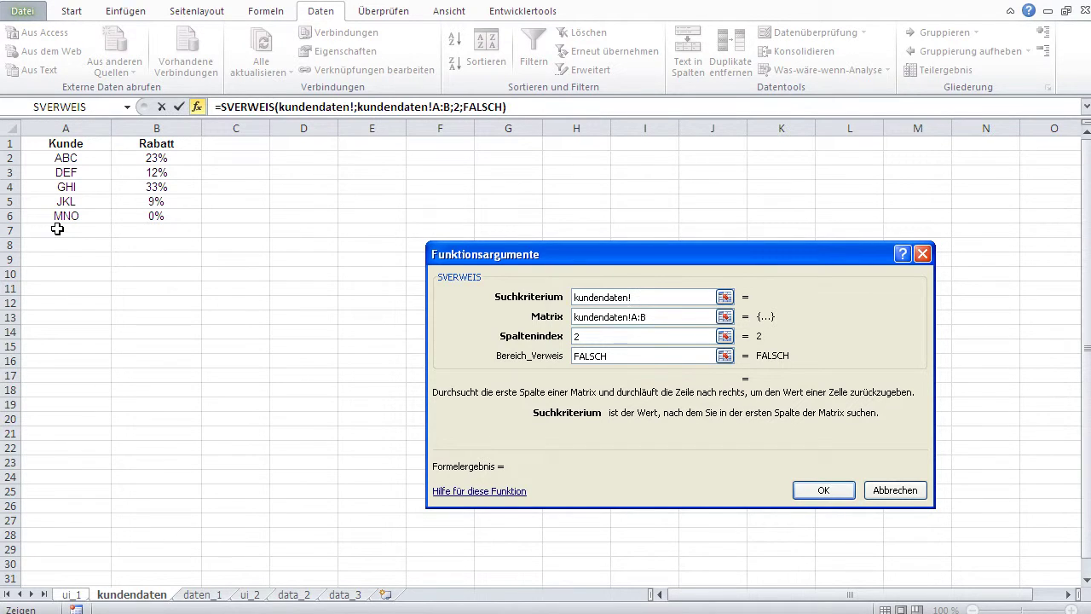
pyautogui.click(72, 594)
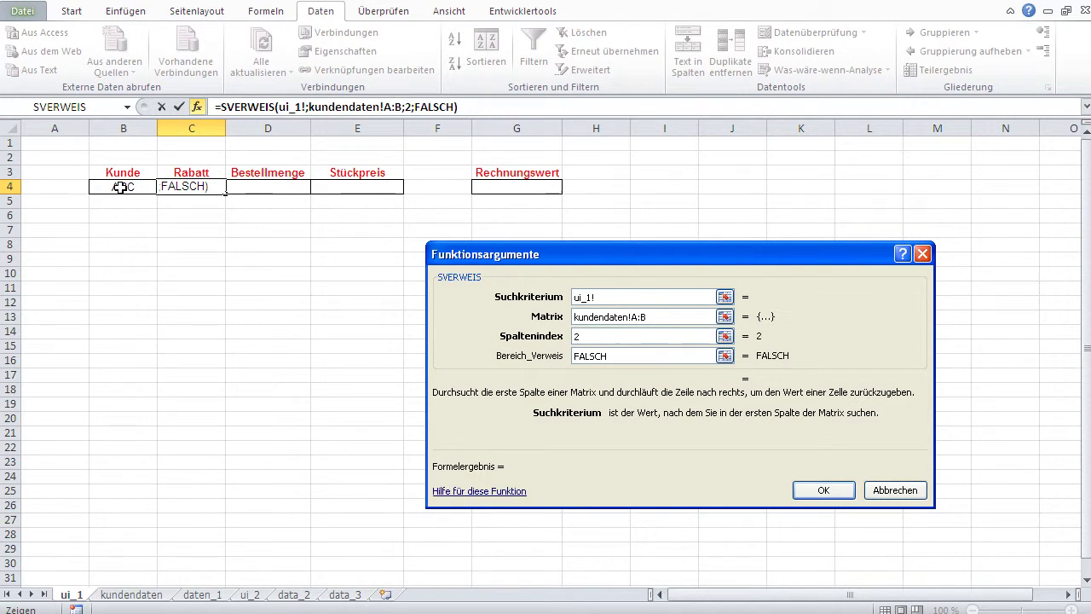
pyautogui.click(128, 594)
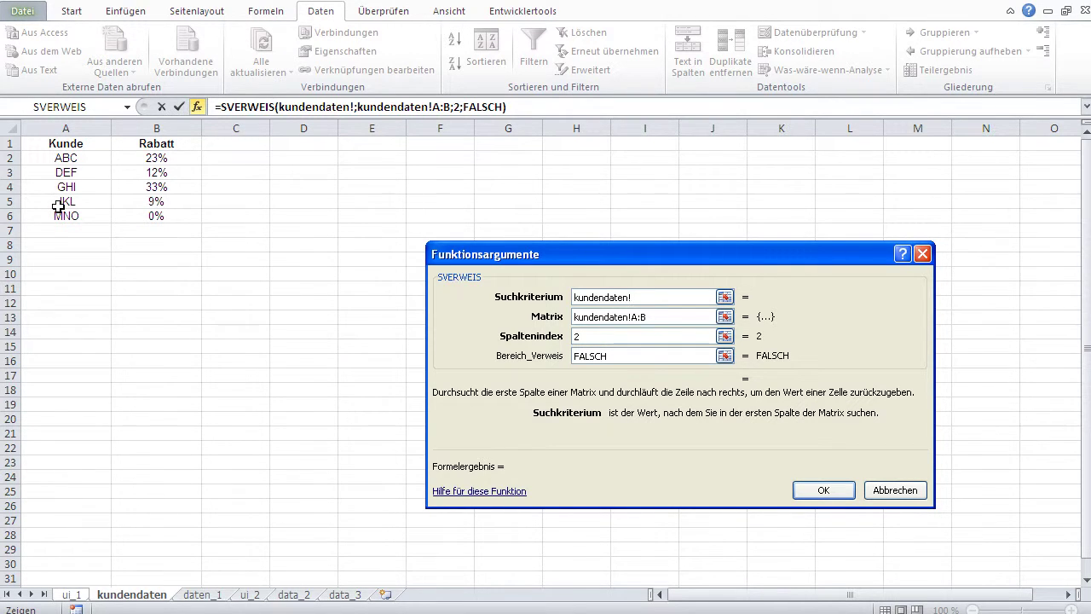
pyautogui.click(900, 489)
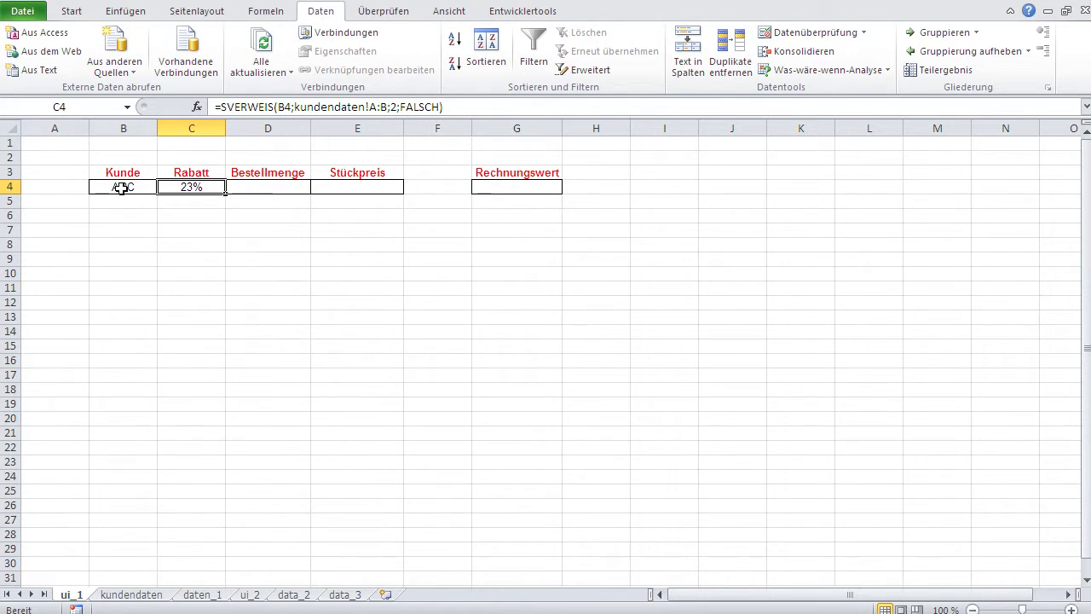
pyautogui.click(120, 597)
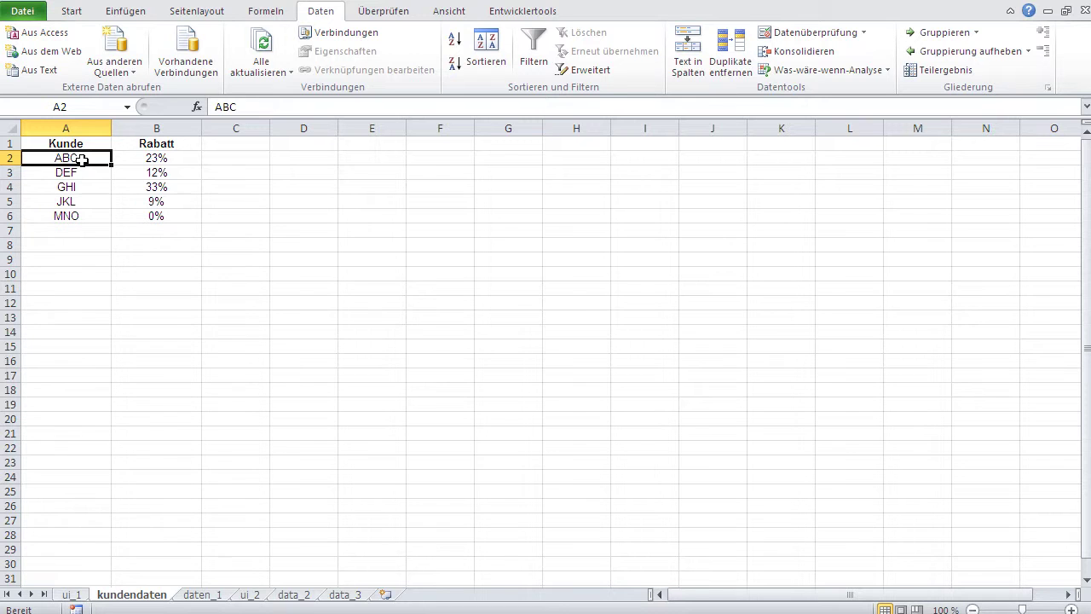
pyautogui.click(159, 158)
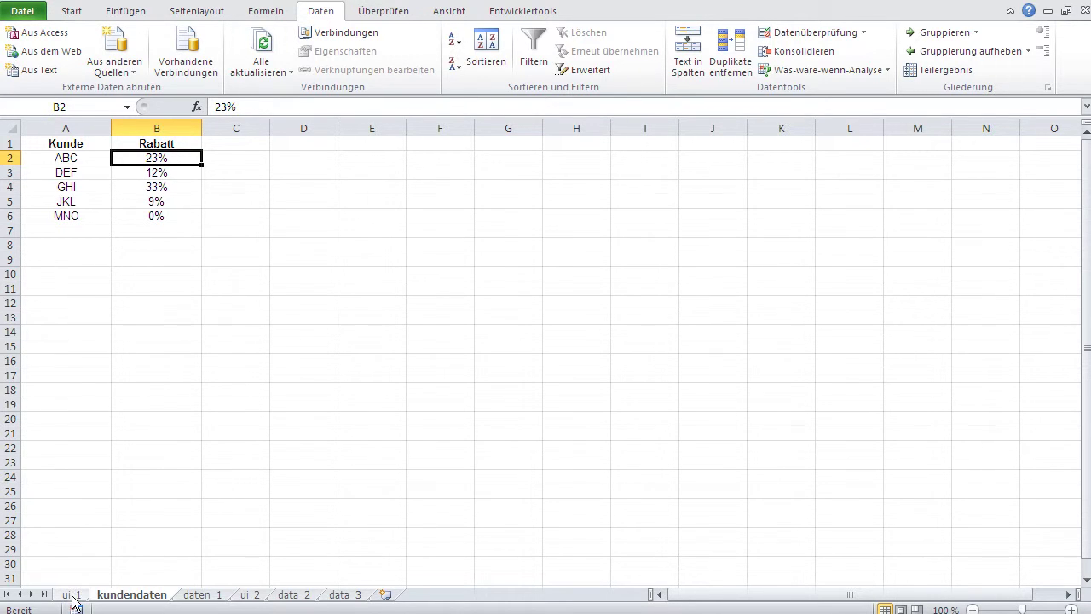
pyautogui.click(82, 124)
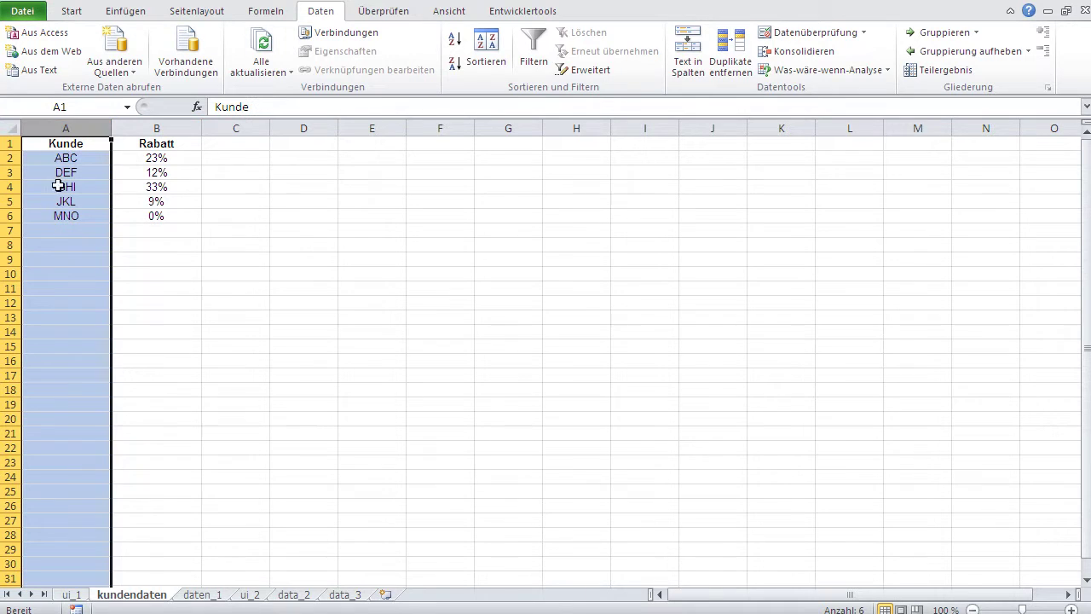
pyautogui.click(169, 549)
pyautogui.click(71, 594)
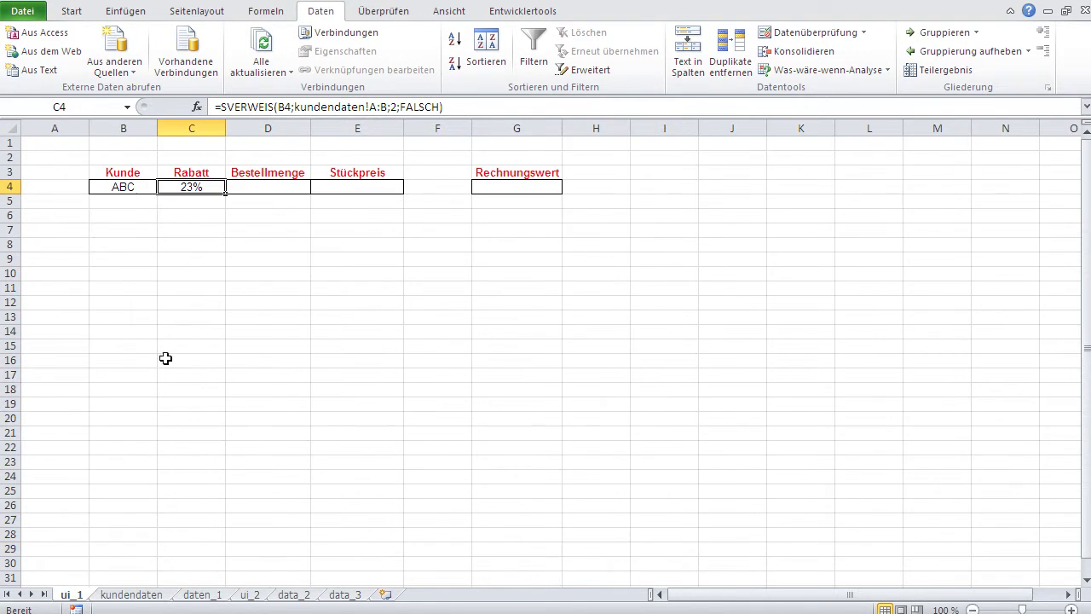
pyautogui.click(124, 188)
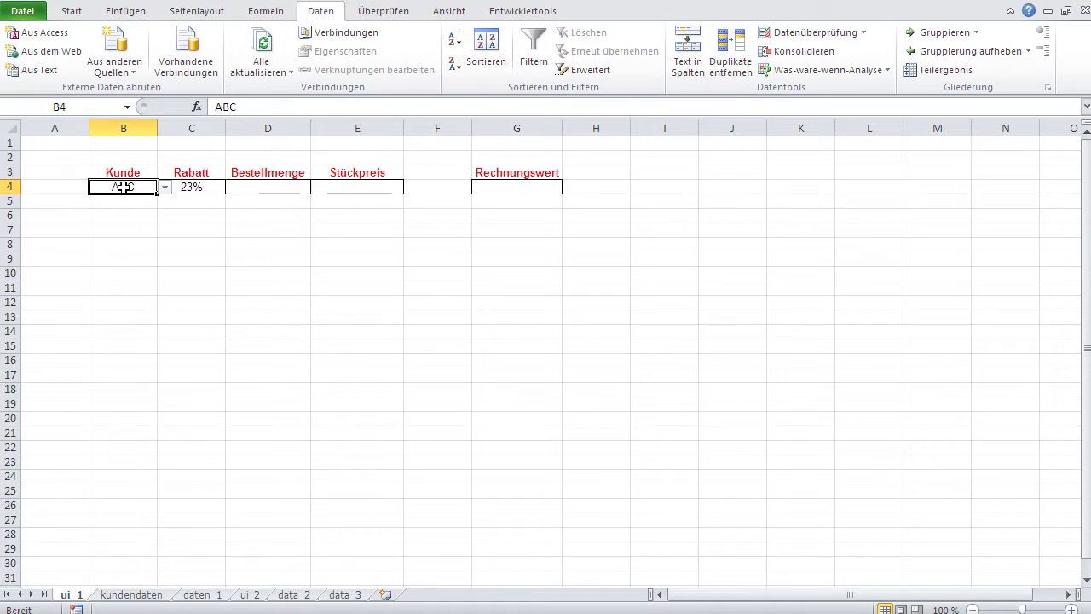
pyautogui.click(181, 188)
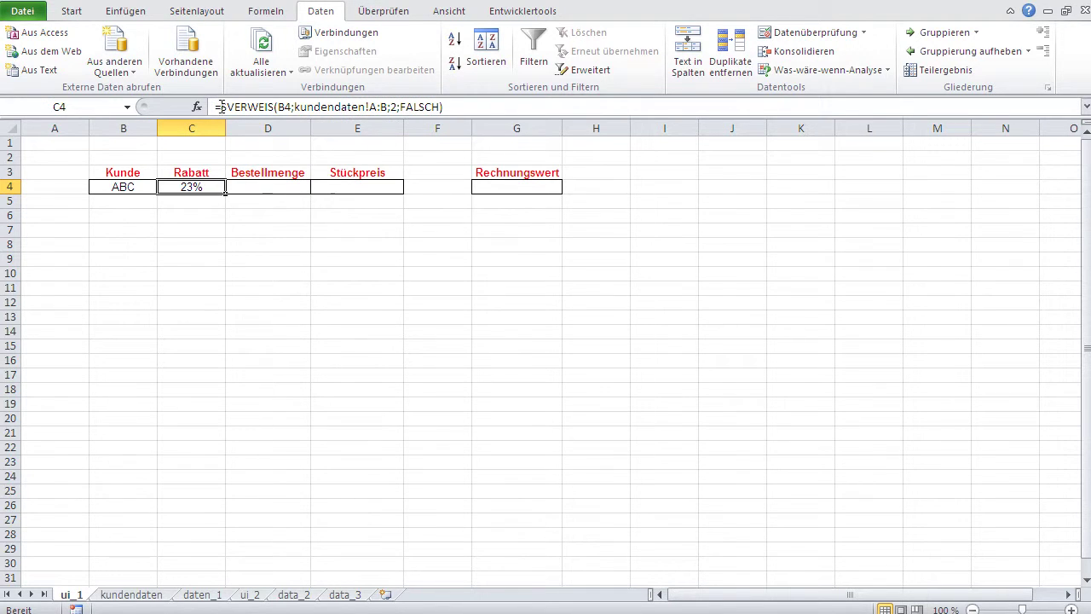
pyautogui.click(196, 106)
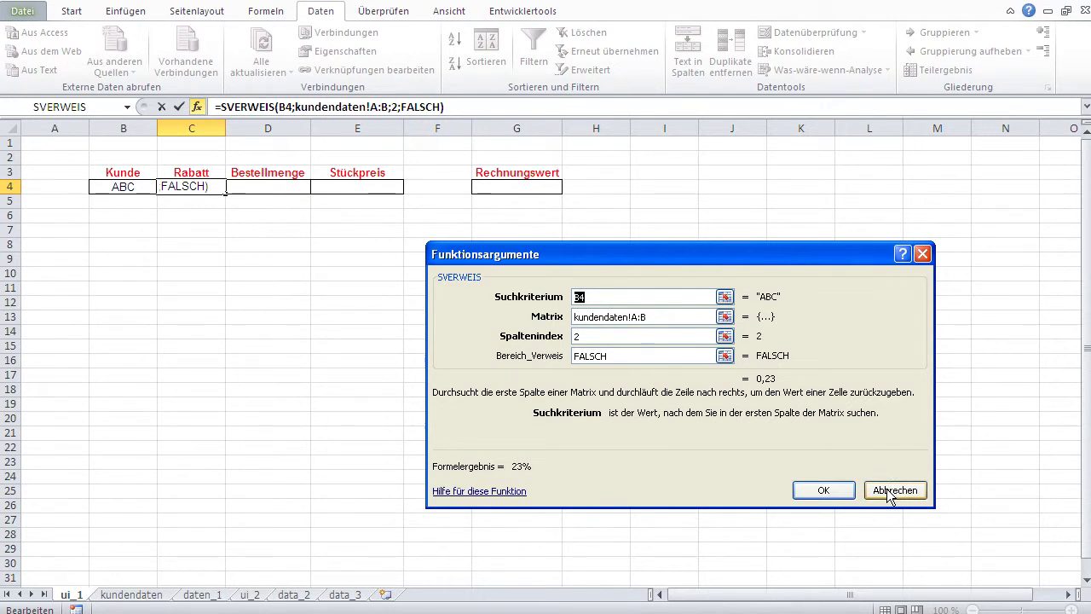
pyautogui.press('Return')
pyautogui.click(599, 451)
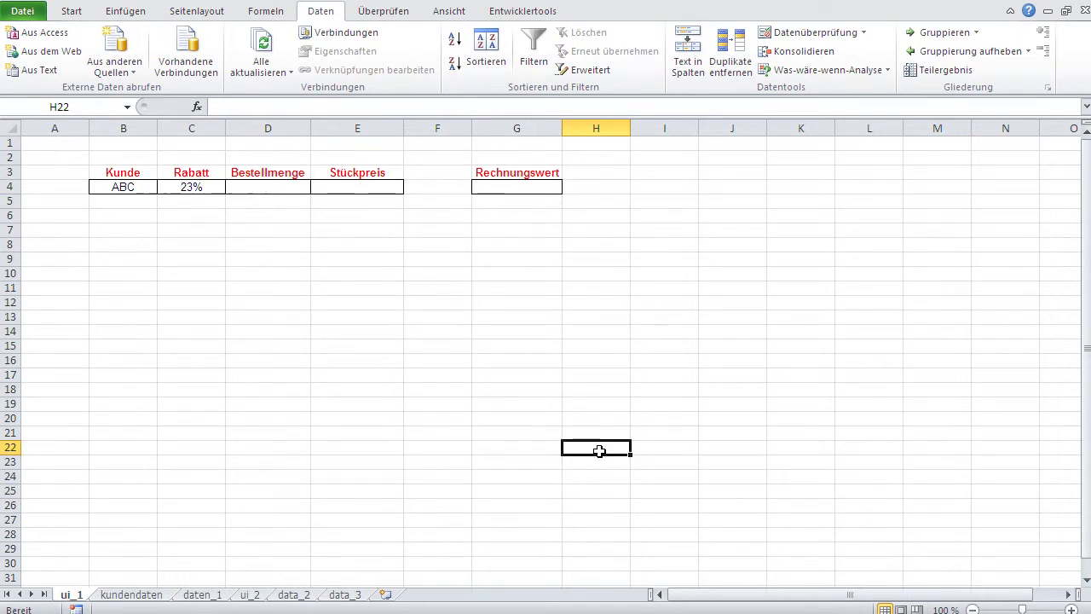
pyautogui.click(250, 191)
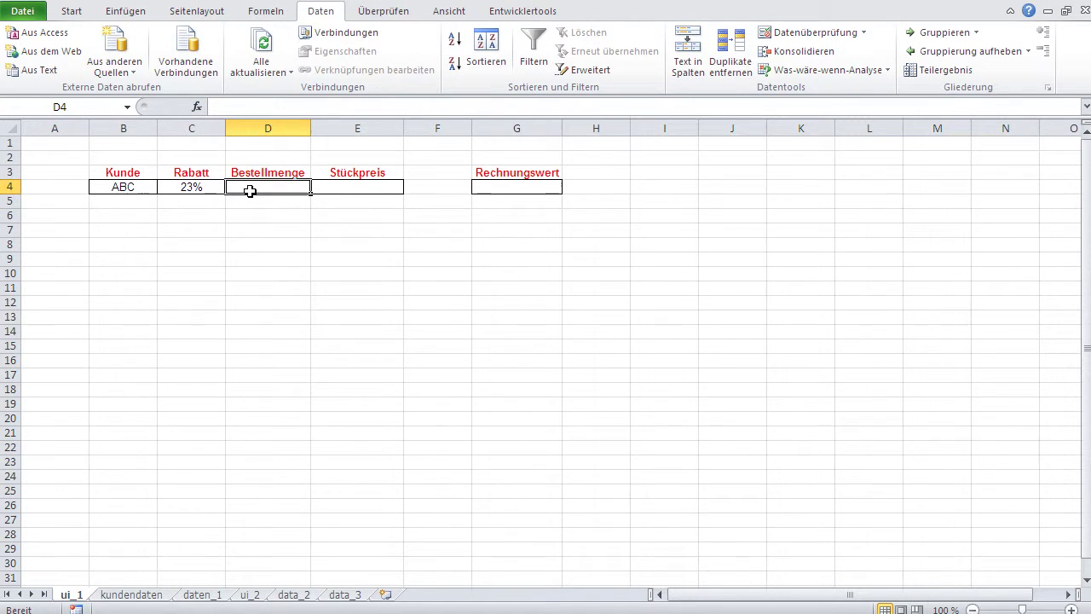
pyautogui.write('57')
pyautogui.press('Tab')
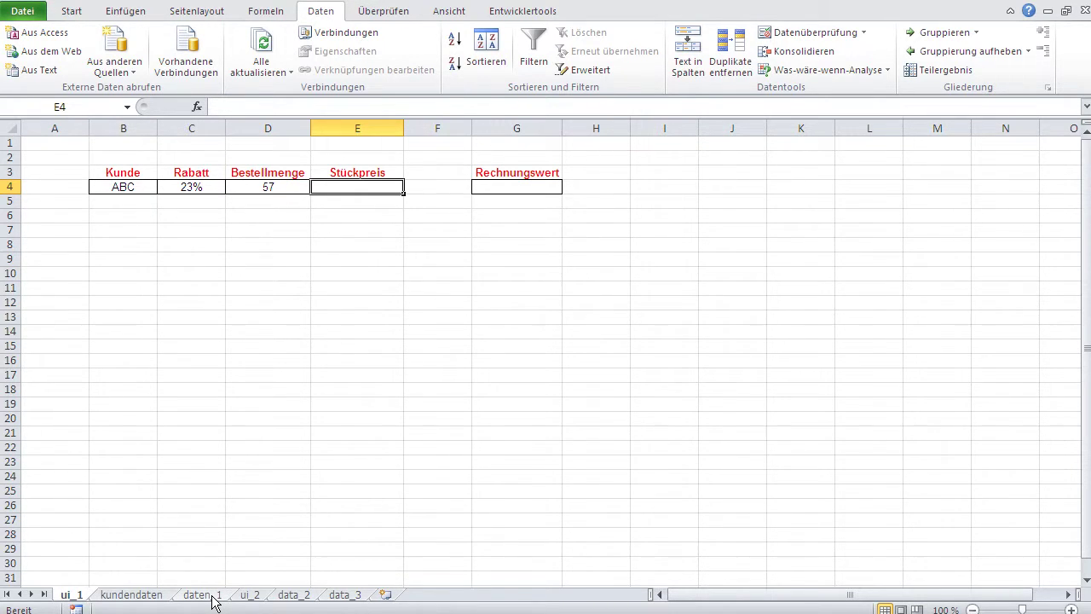
pyautogui.click(213, 602)
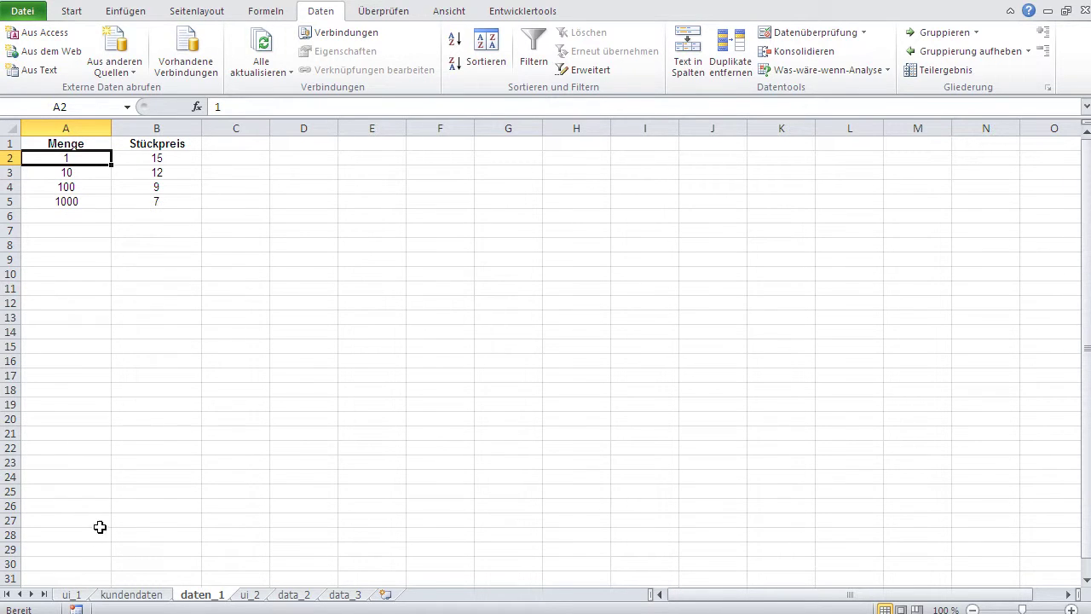
pyautogui.click(75, 596)
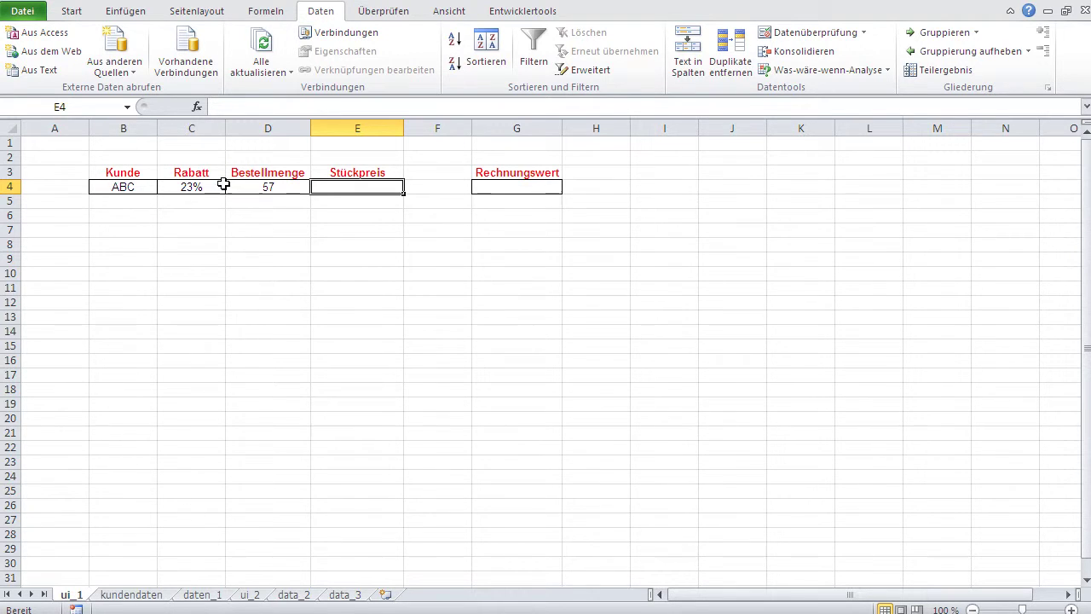
pyautogui.click(197, 109)
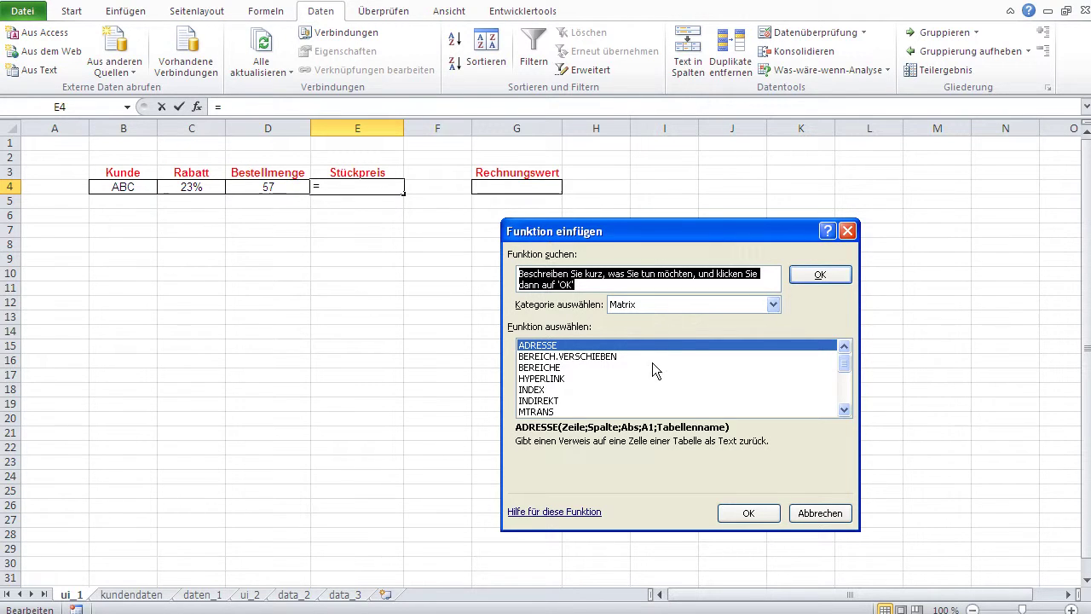
# Step: Insert SVERWEIS from the Matrix functions into E4 with D4 as the lookup value
pyautogui.scroll(-2, 839, 388)
pyautogui.scroll(-1, 840, 387)
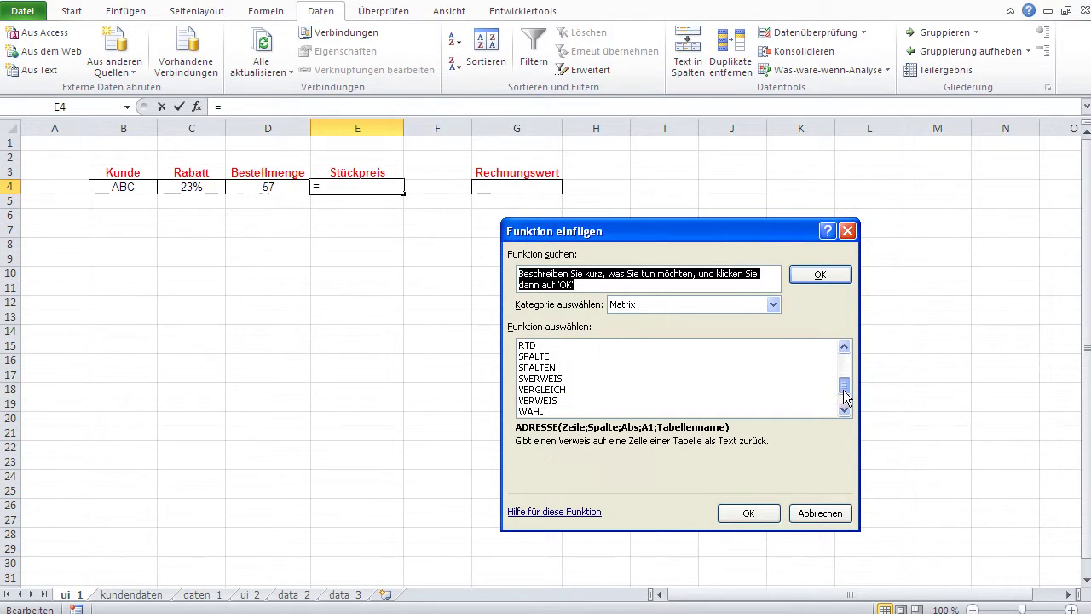
pyautogui.click(539, 378)
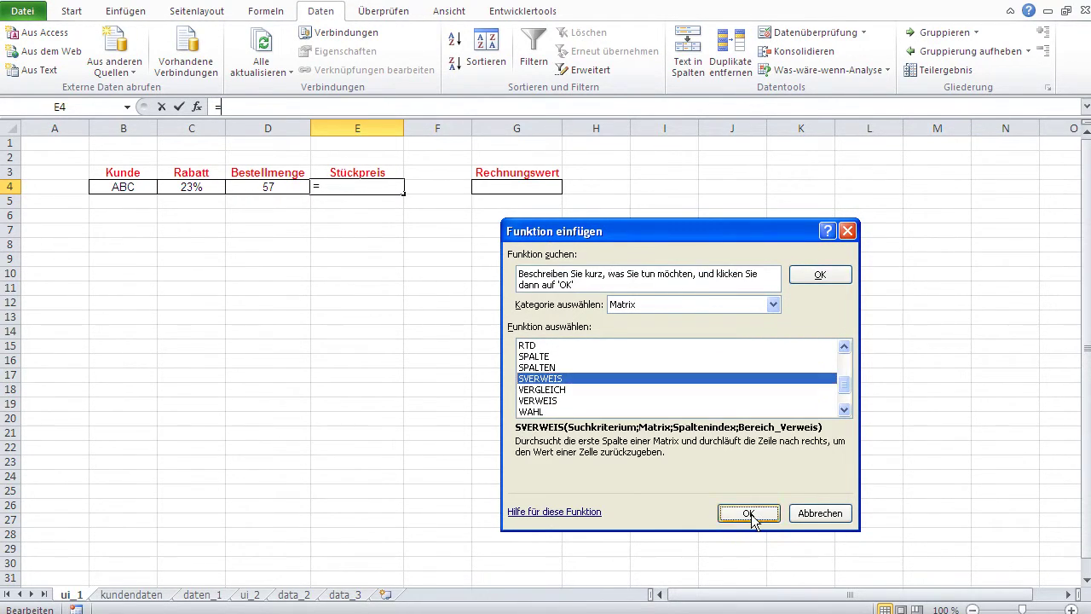
pyautogui.click(747, 512)
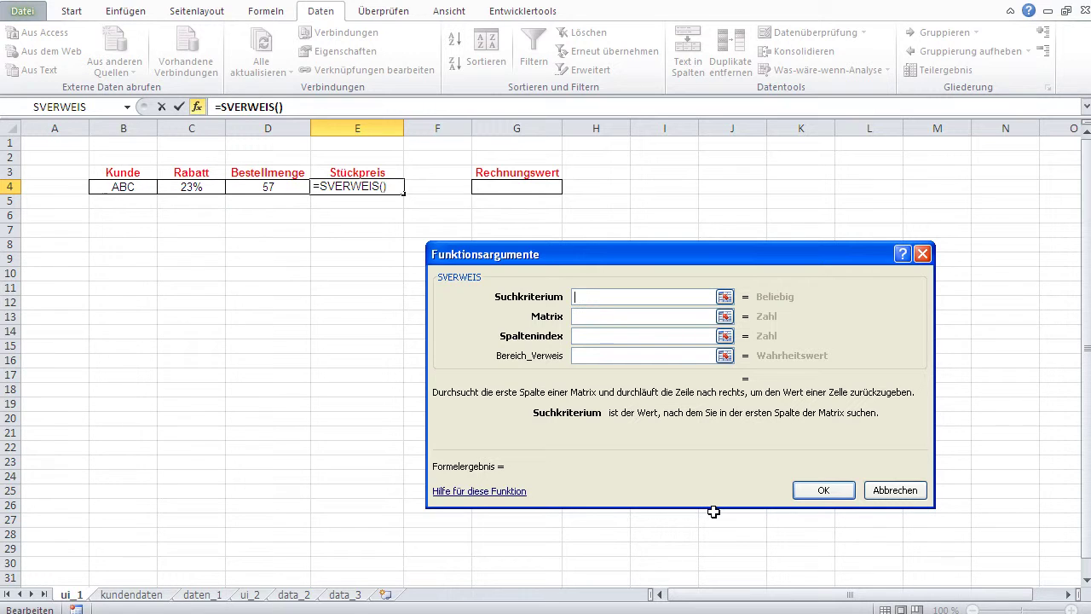
pyautogui.click(591, 316)
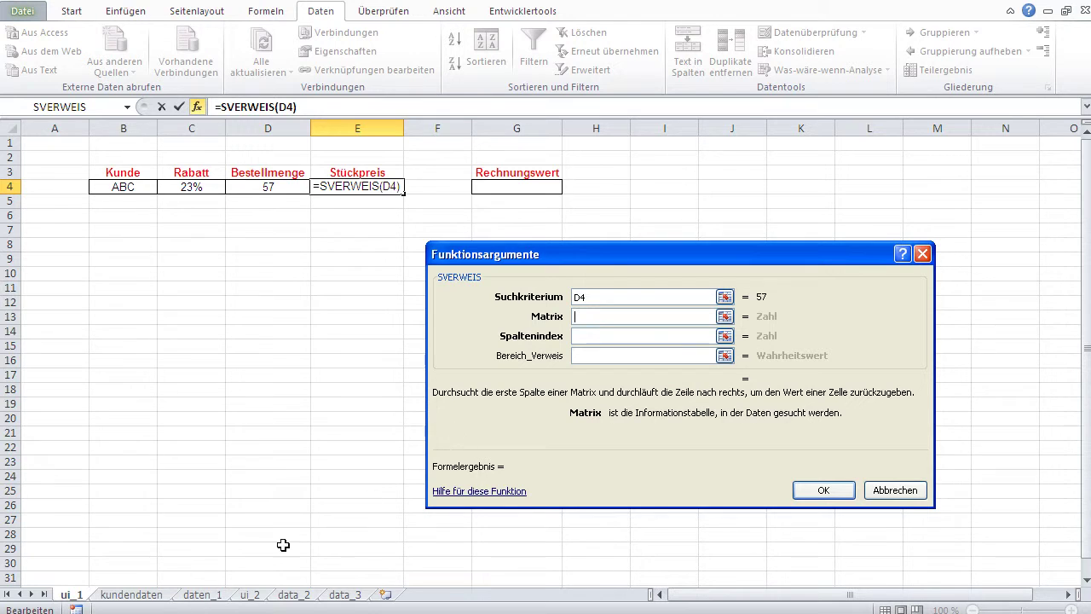
# Step: Finish E4 as =SVERWEIS(D4;daten_1!A:B;2;WAHR), returning a unit price of 12
pyautogui.click(217, 595)
pyautogui.moveTo(65, 128); pyautogui.dragTo(157, 128)
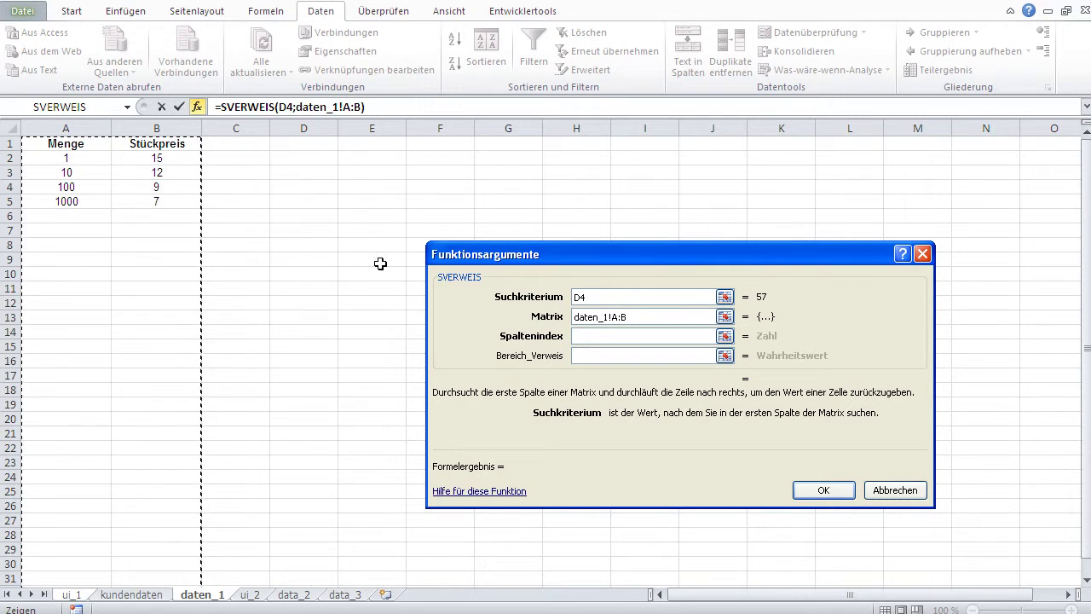
pyautogui.click(594, 335)
pyautogui.write('2')
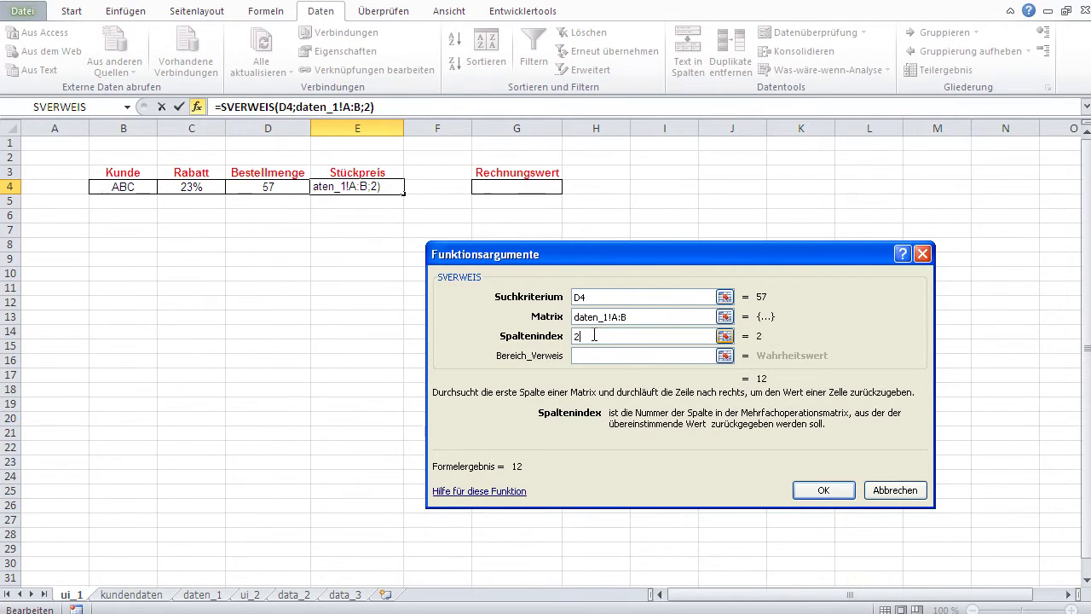
pyautogui.click(631, 354)
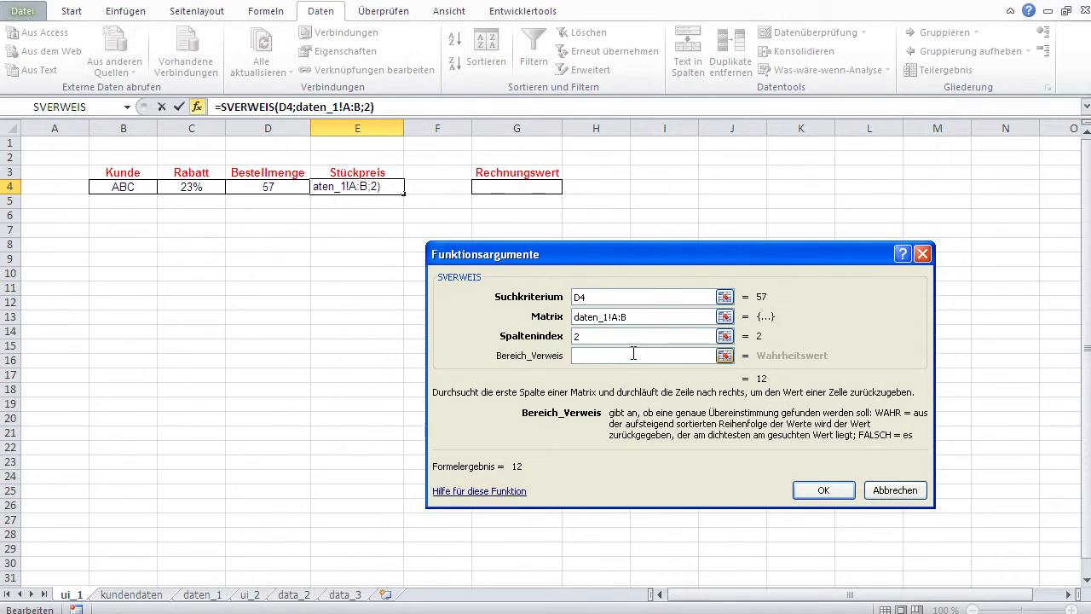
pyautogui.click(198, 595)
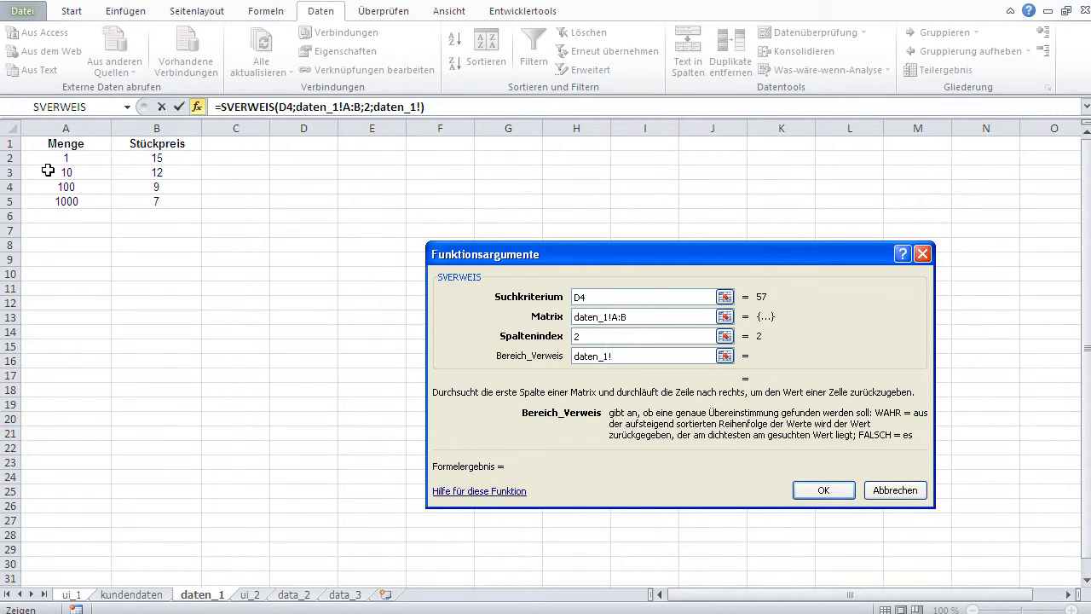
pyautogui.moveTo(635, 356); pyautogui.dragTo(522, 352)
pyautogui.write('wahr')
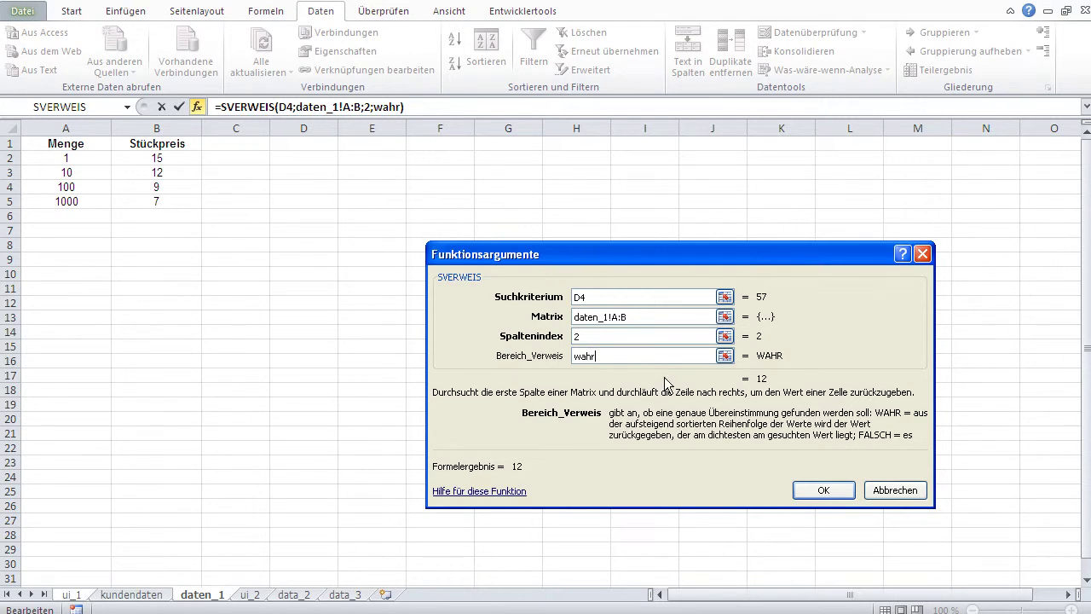
pyautogui.click(824, 490)
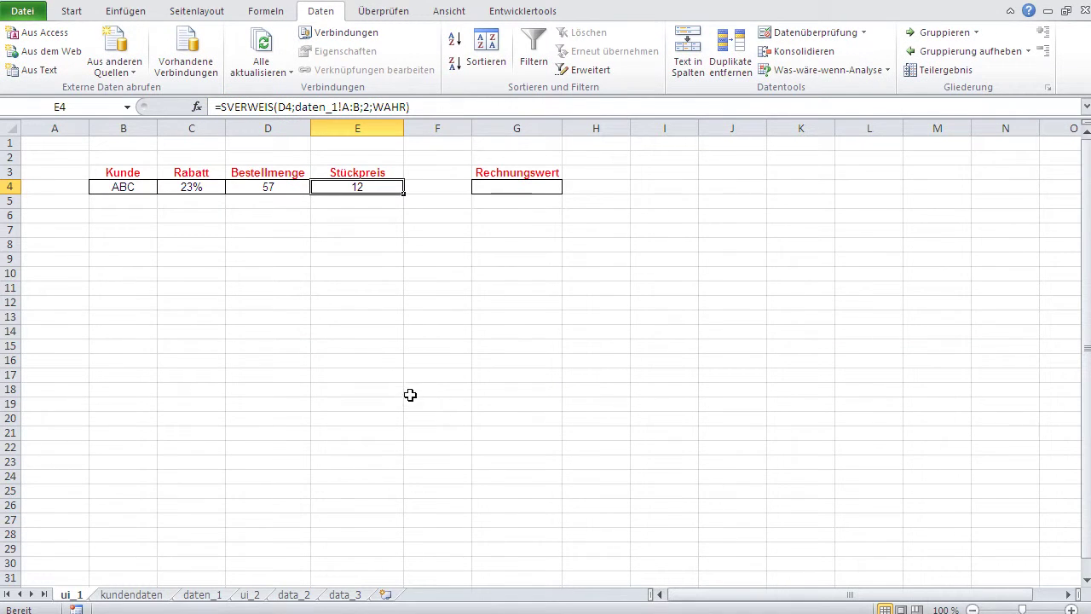
# Step: Check the daten_1 price tiers, then enter 356 as the order quantity in D4
pyautogui.click(202, 595)
pyautogui.click(12, 173)
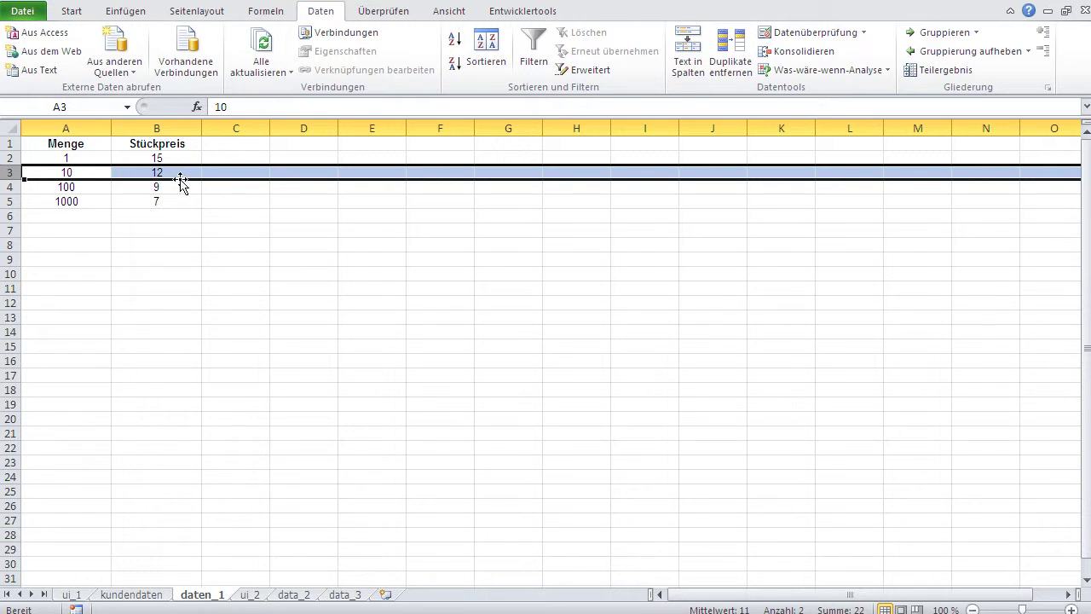
pyautogui.click(72, 594)
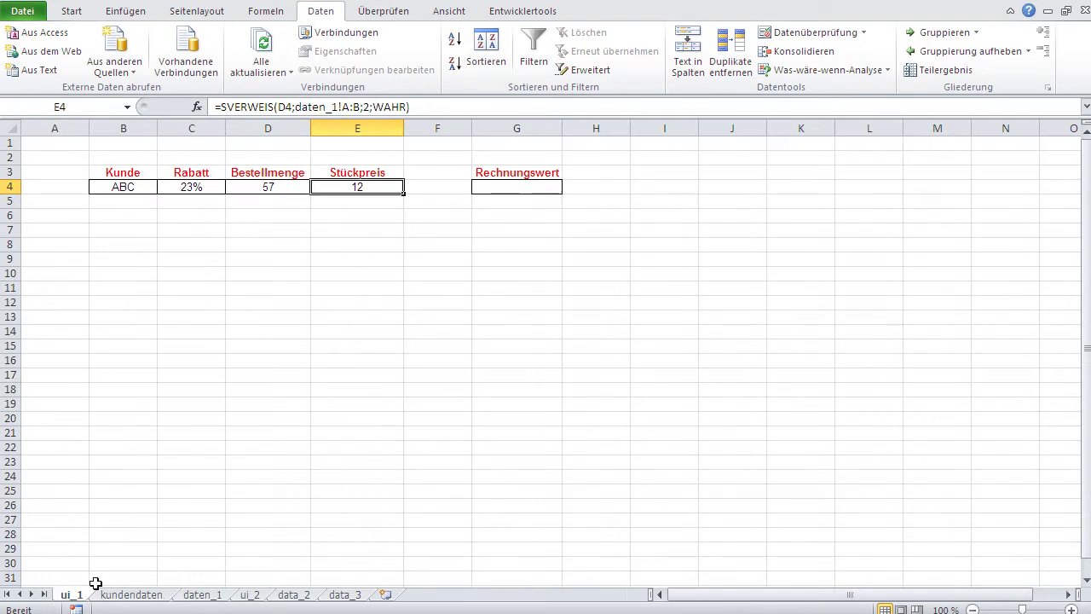
pyautogui.click(282, 181)
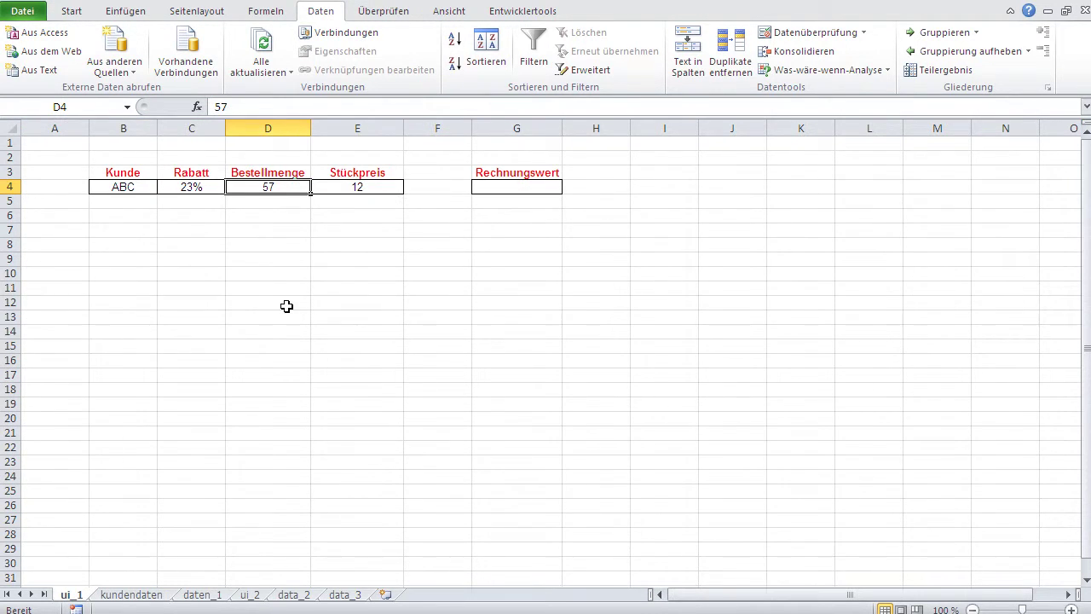
pyautogui.write('356')
pyautogui.press('Return')
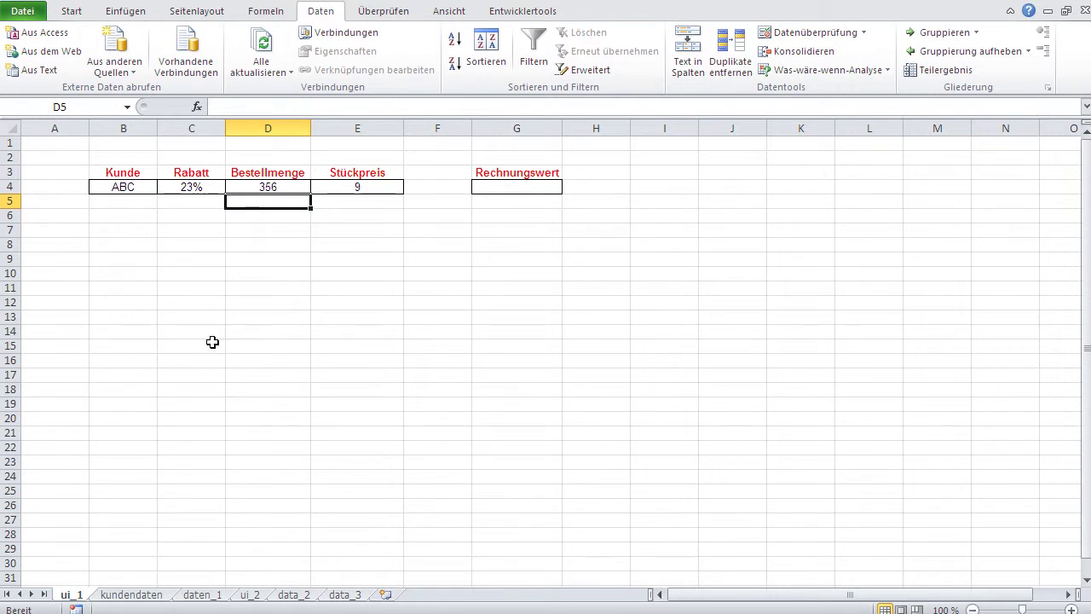
# Step: Compare with daten_1's 100-quantity tier priced at 9, then select E4
pyautogui.click(202, 594)
pyautogui.click(11, 188)
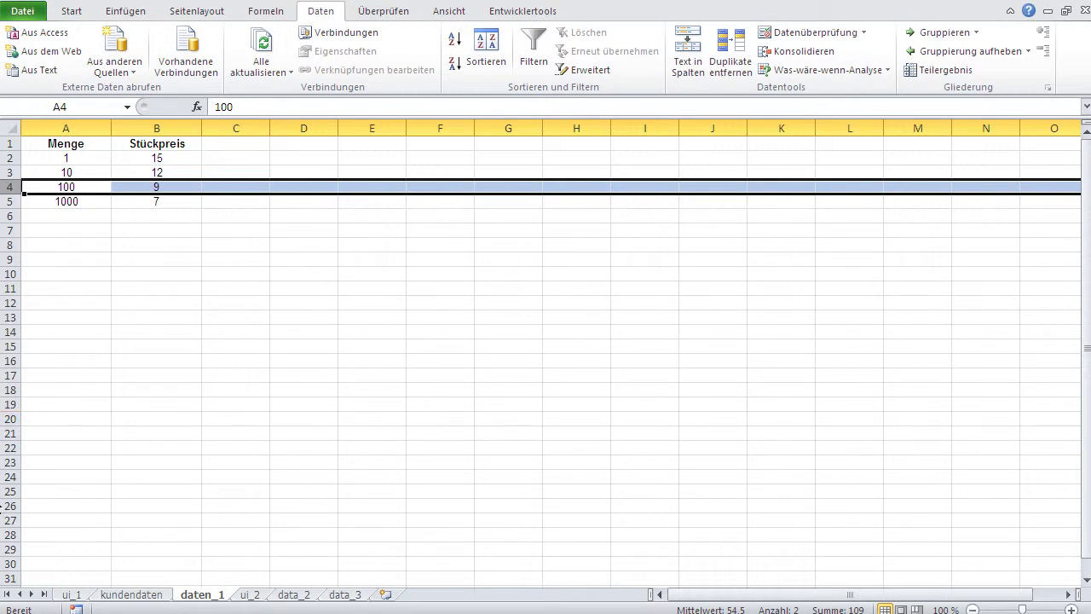
pyautogui.click(81, 596)
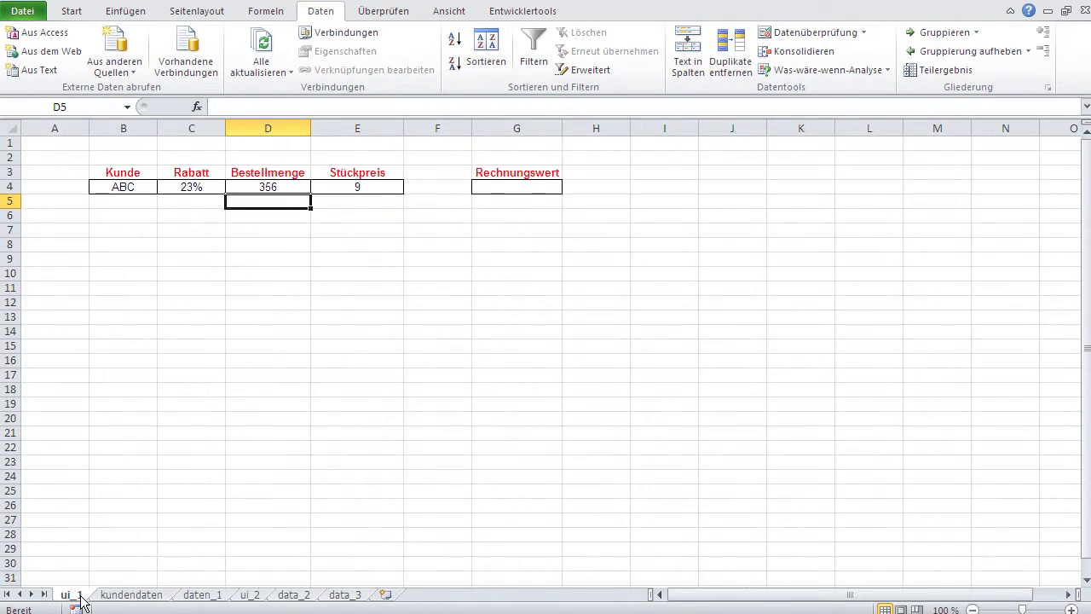
pyautogui.click(373, 189)
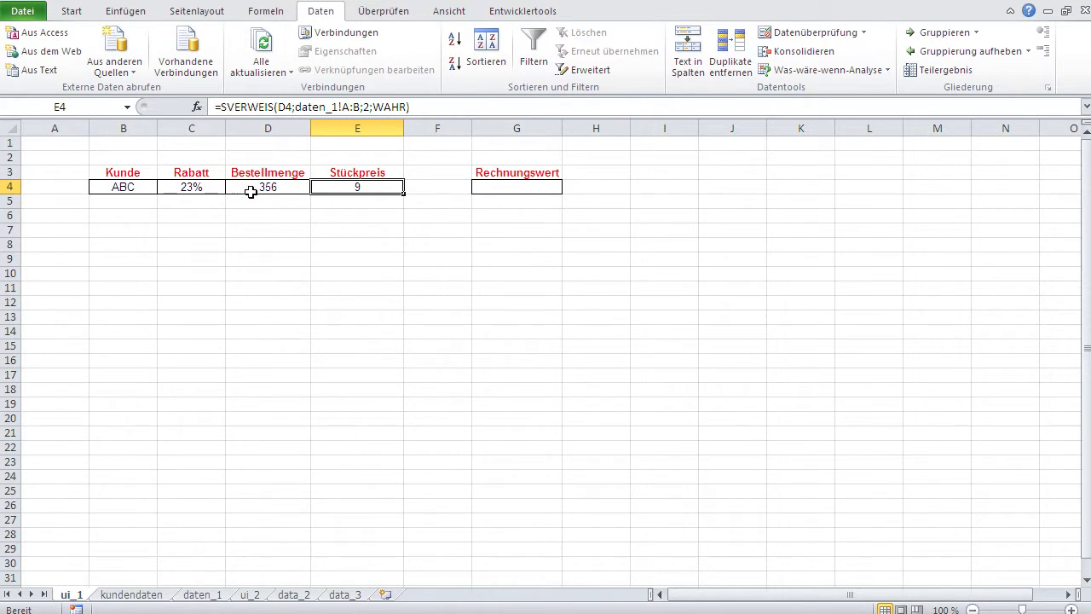
# Step: Review the E4 lookup formula's arguments against daten_1 without changing them
pyautogui.click(197, 107)
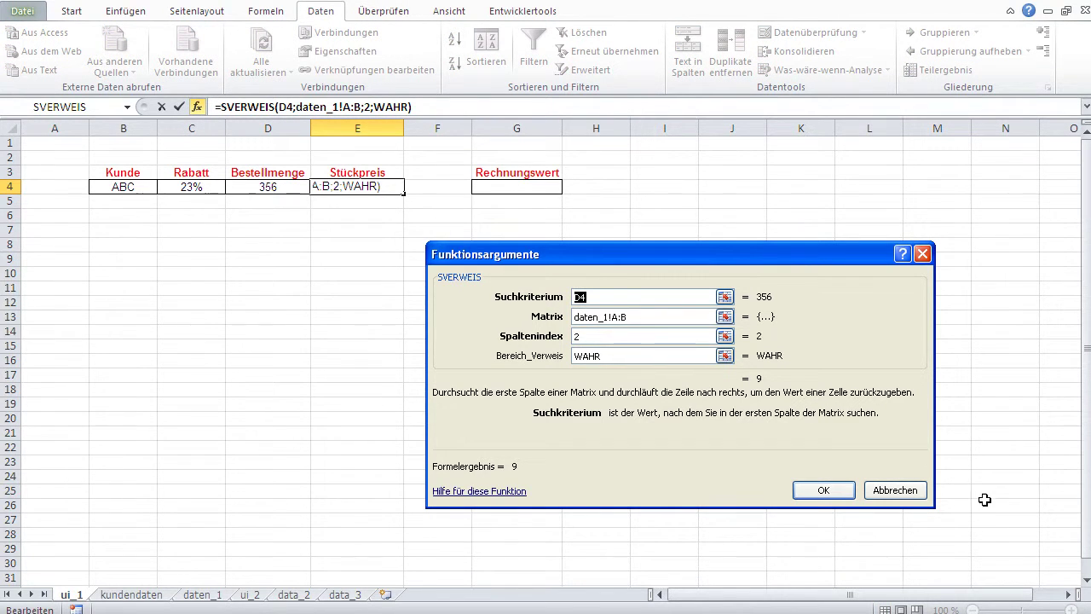
pyautogui.click(894, 490)
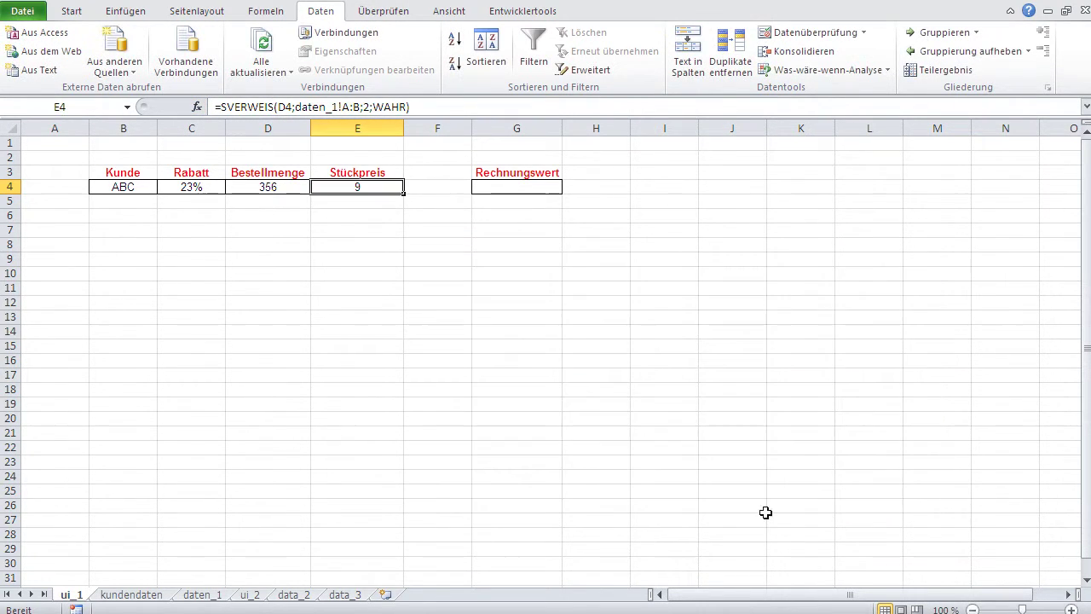
pyautogui.click(212, 594)
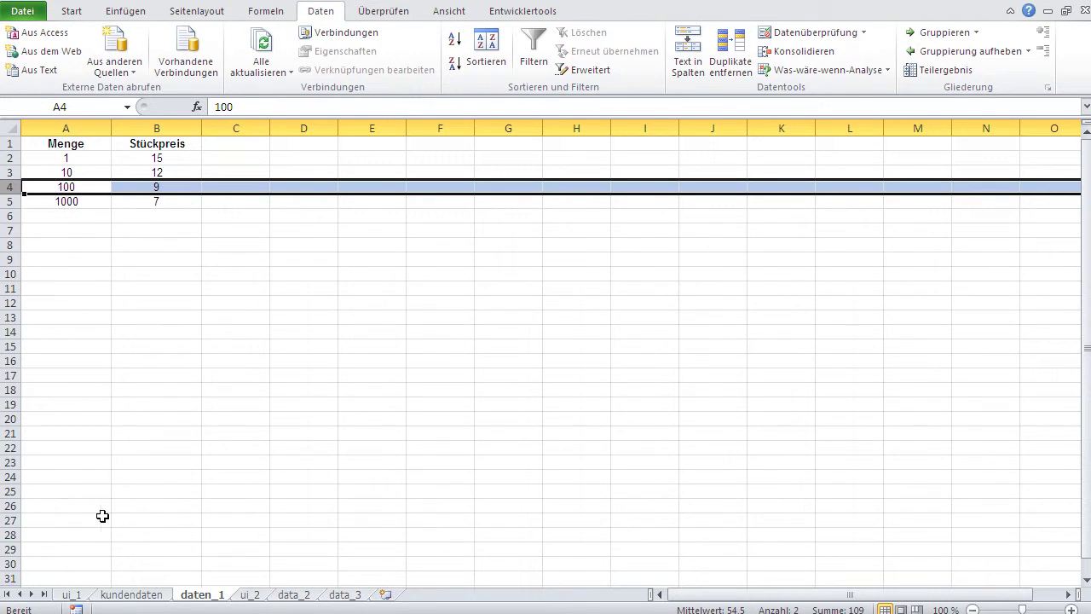
pyautogui.click(70, 594)
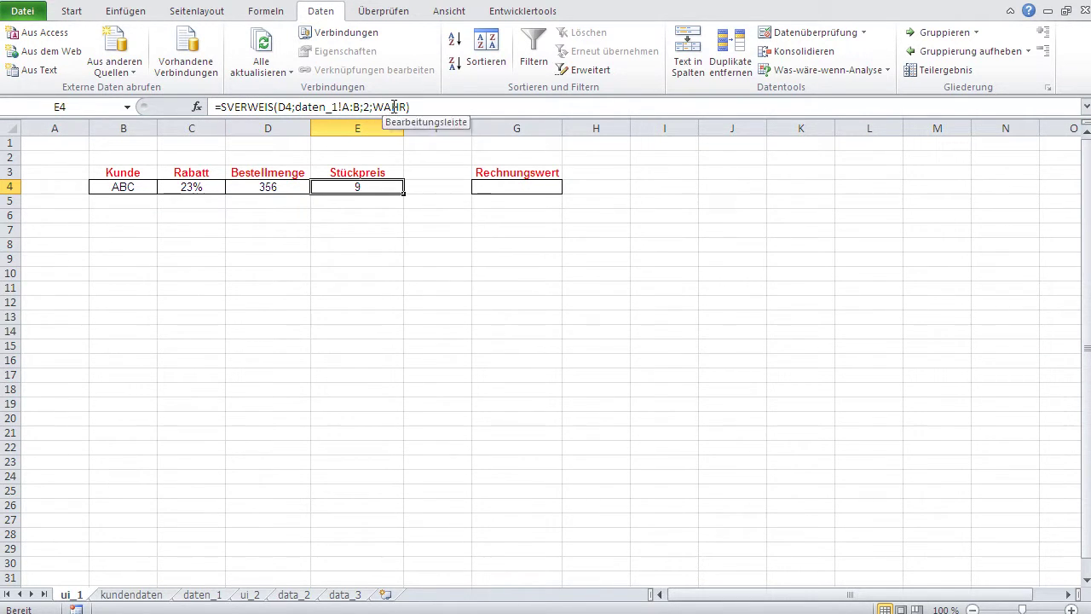
pyautogui.click(197, 106)
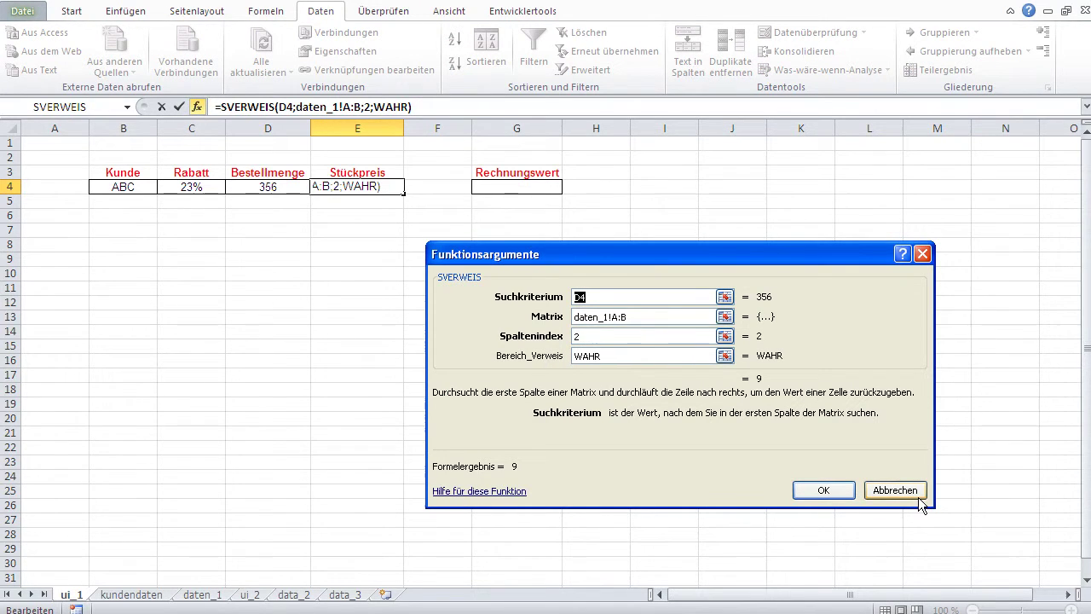
pyautogui.press('Return')
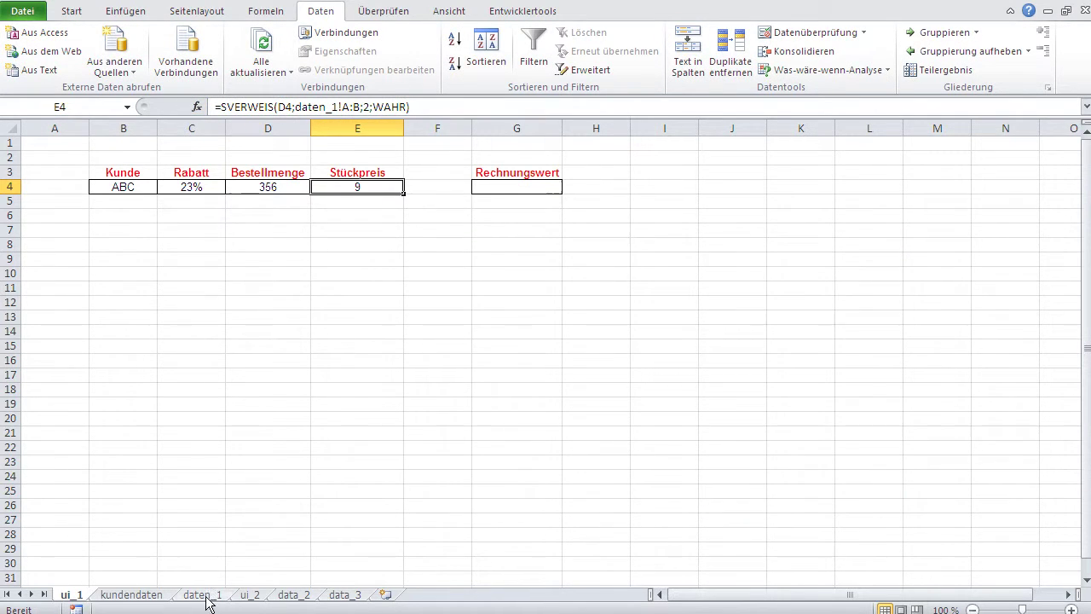
# Step: Cross-check the C4 and E4 formulas against kundendaten and daten_1, ending on daten_1 cell A5 (1000)
pyautogui.click(210, 595)
pyautogui.click(69, 168)
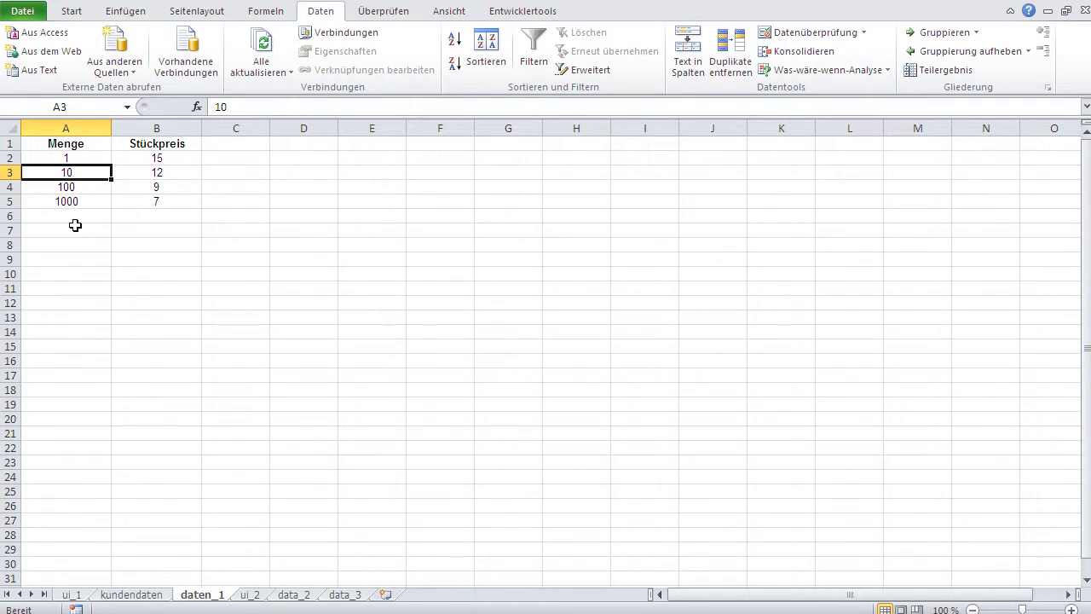
pyautogui.click(73, 594)
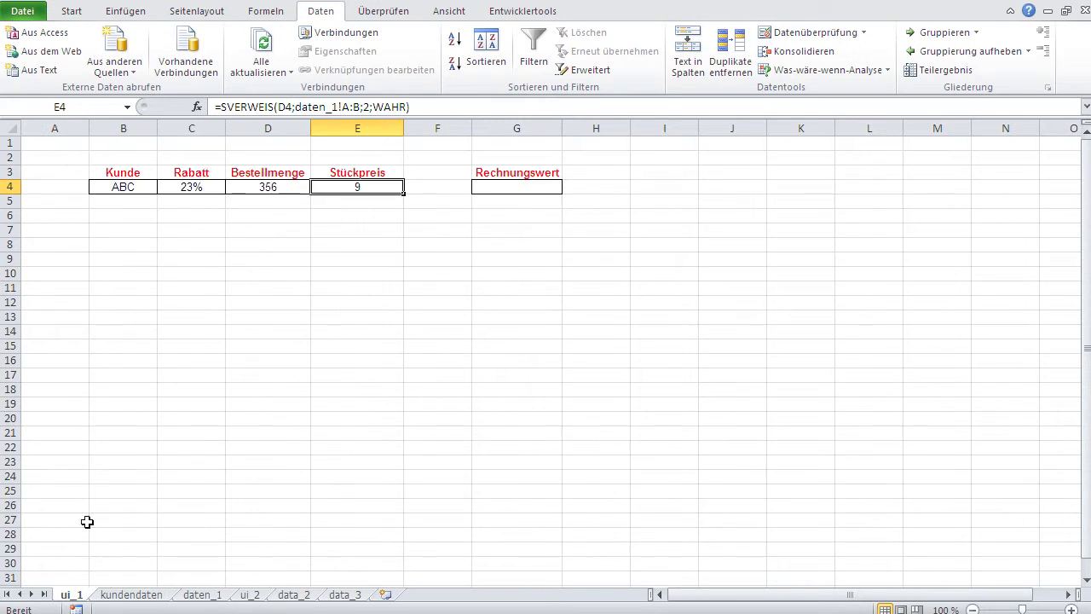
pyautogui.click(196, 195)
pyautogui.click(193, 187)
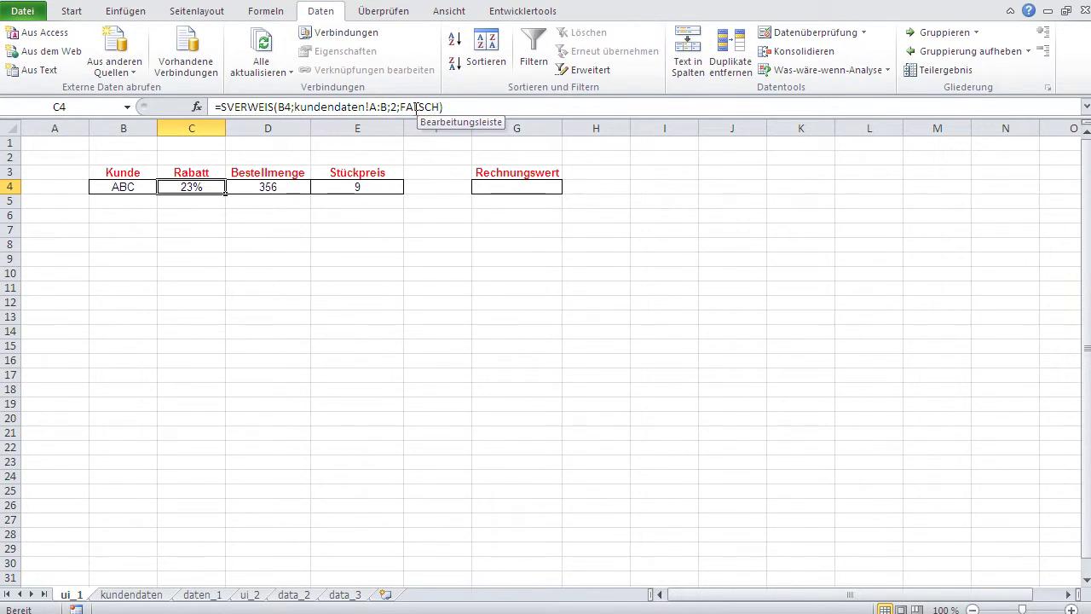
pyautogui.click(145, 593)
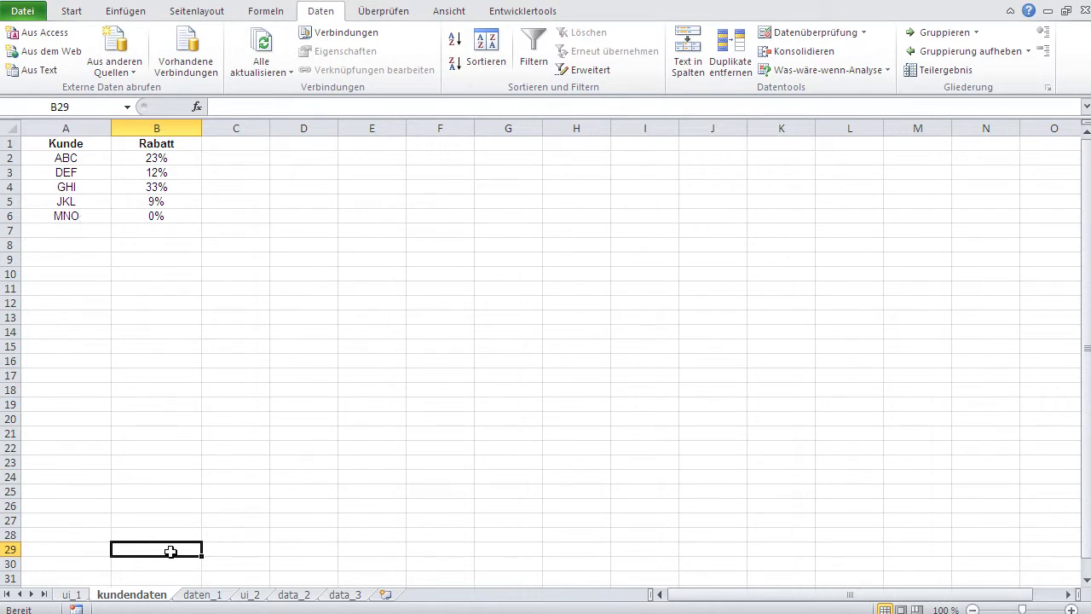
pyautogui.click(75, 594)
pyautogui.click(334, 187)
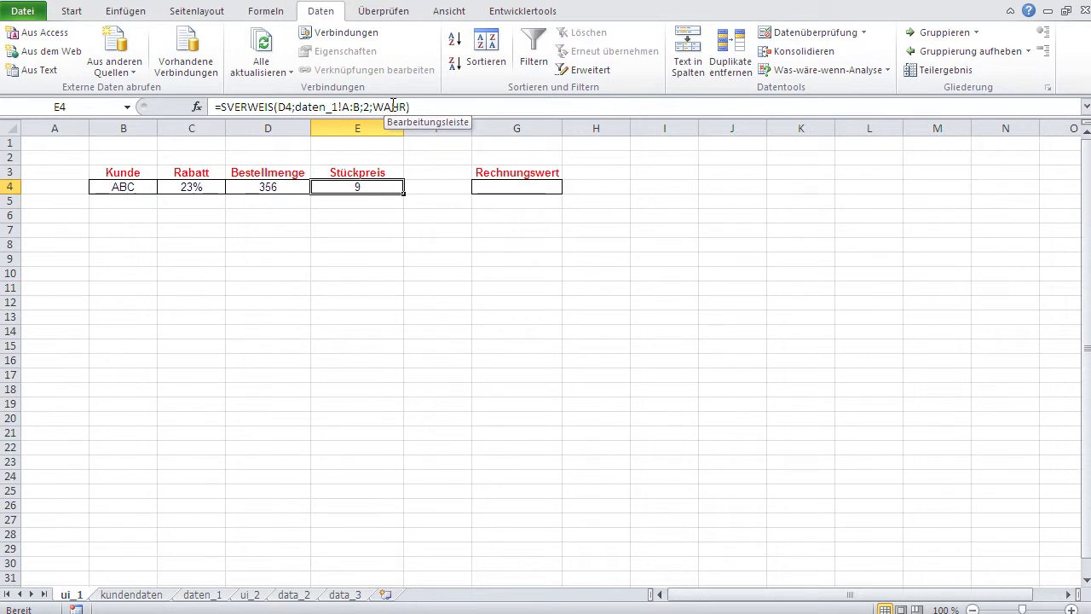
pyautogui.click(202, 595)
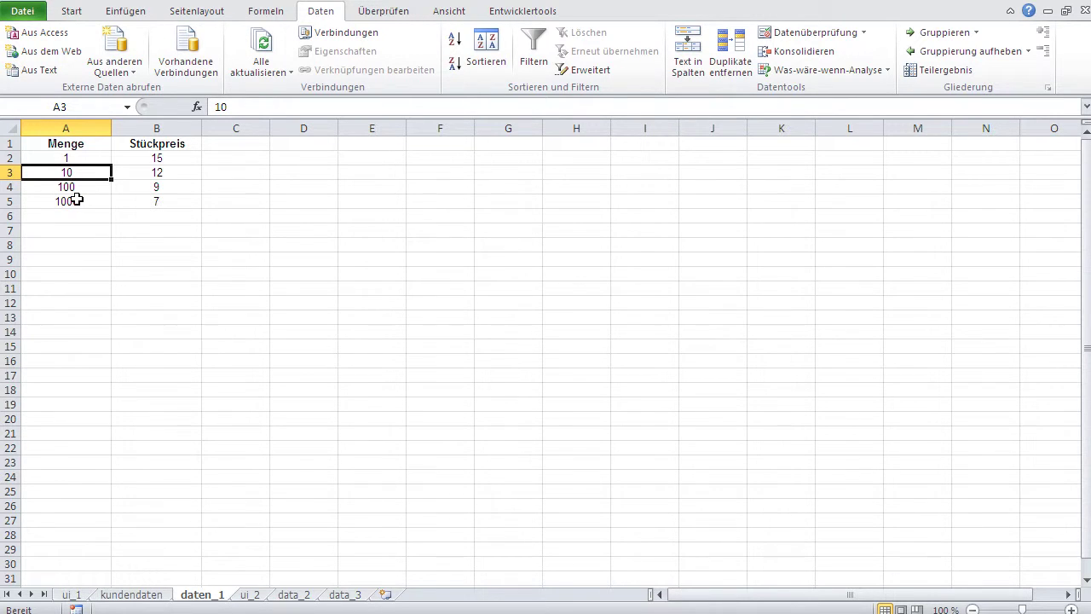
pyautogui.click(77, 201)
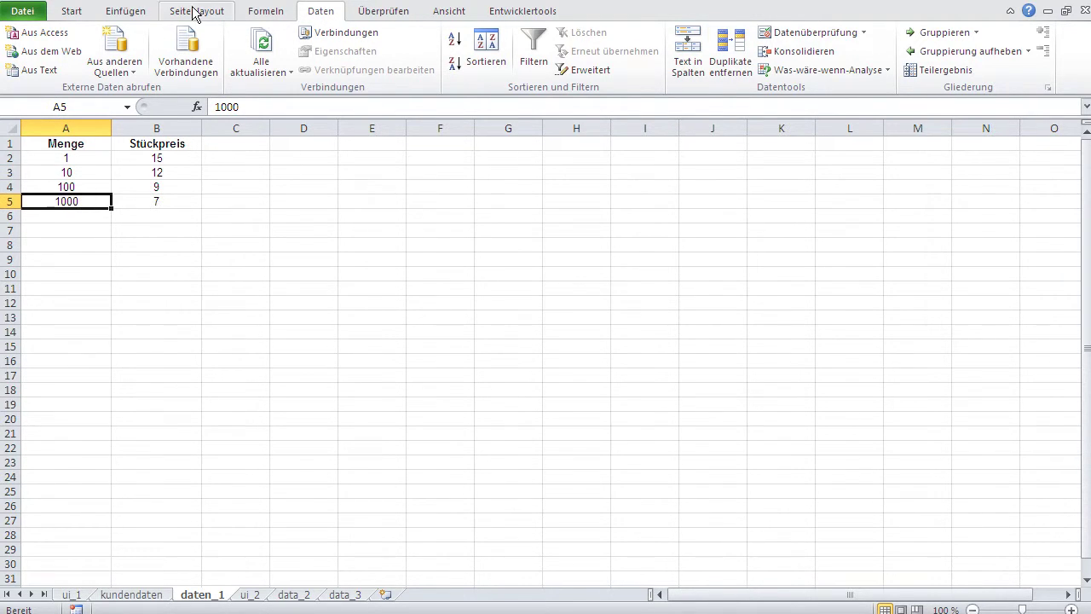
pyautogui.click(61, 11)
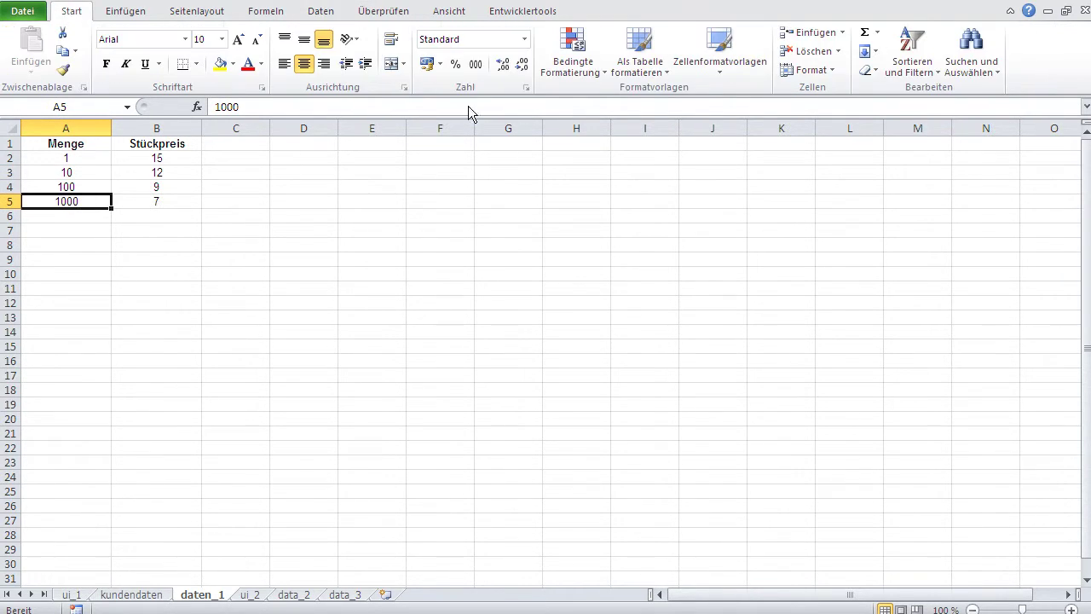
# Step: Sort the daten_1 price table by Menge from largest to smallest
pyautogui.click(924, 72)
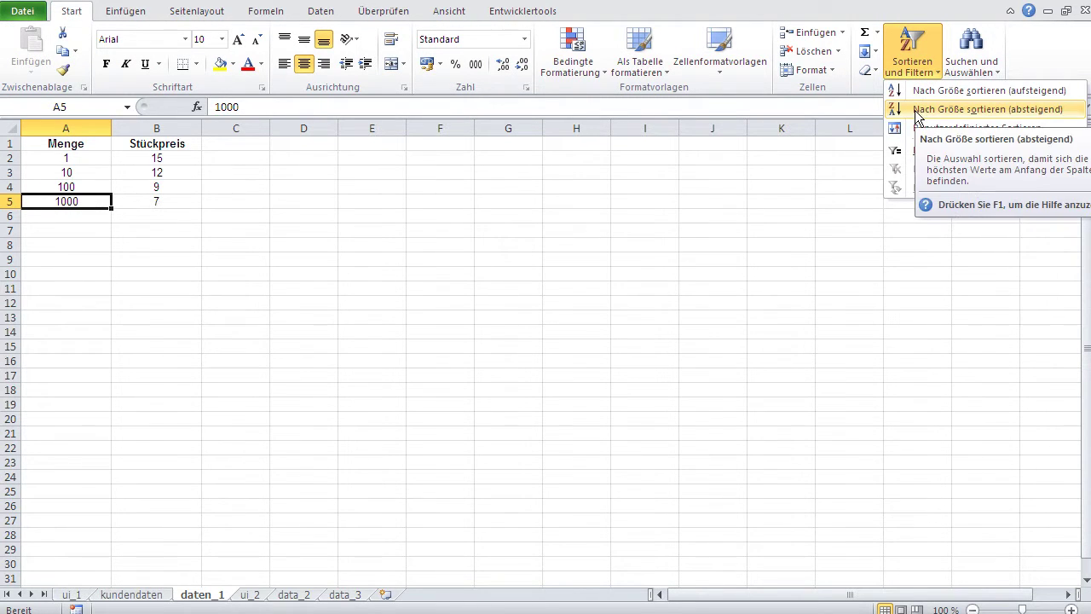
pyautogui.click(918, 111)
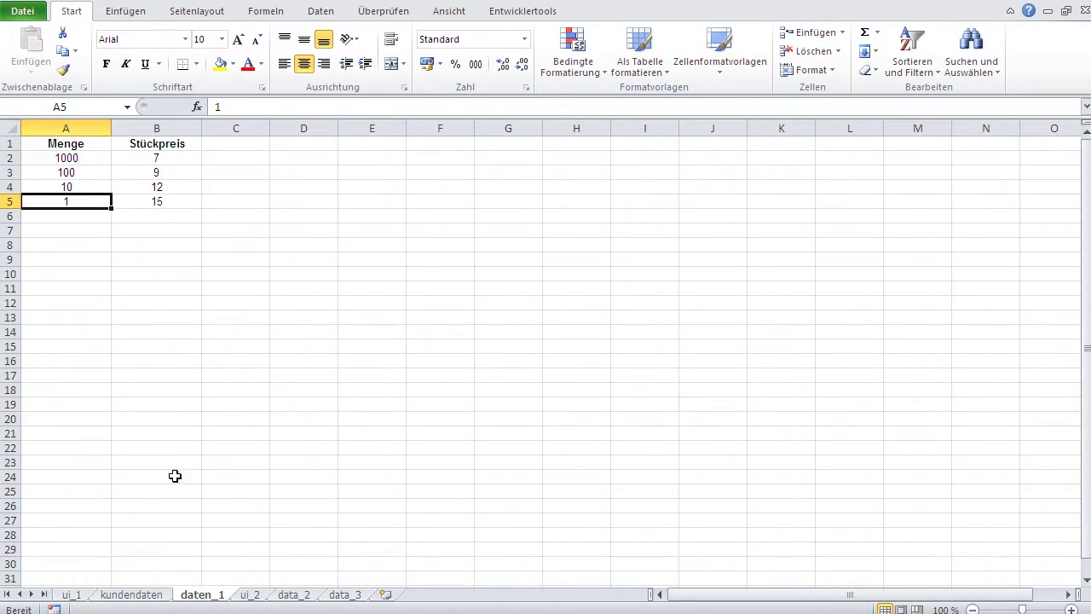
pyautogui.click(74, 596)
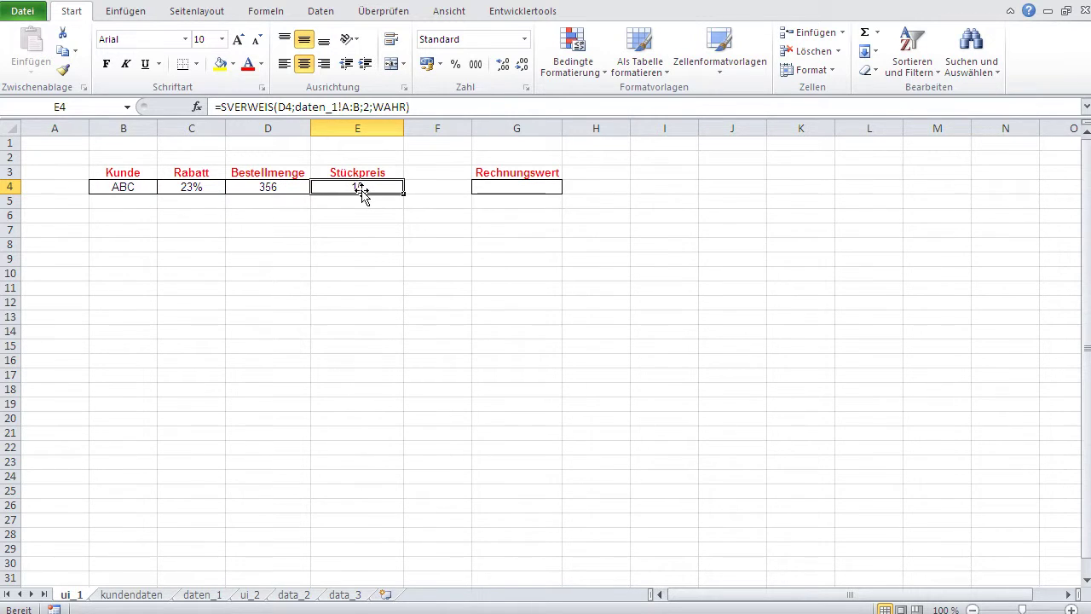
pyautogui.click(193, 595)
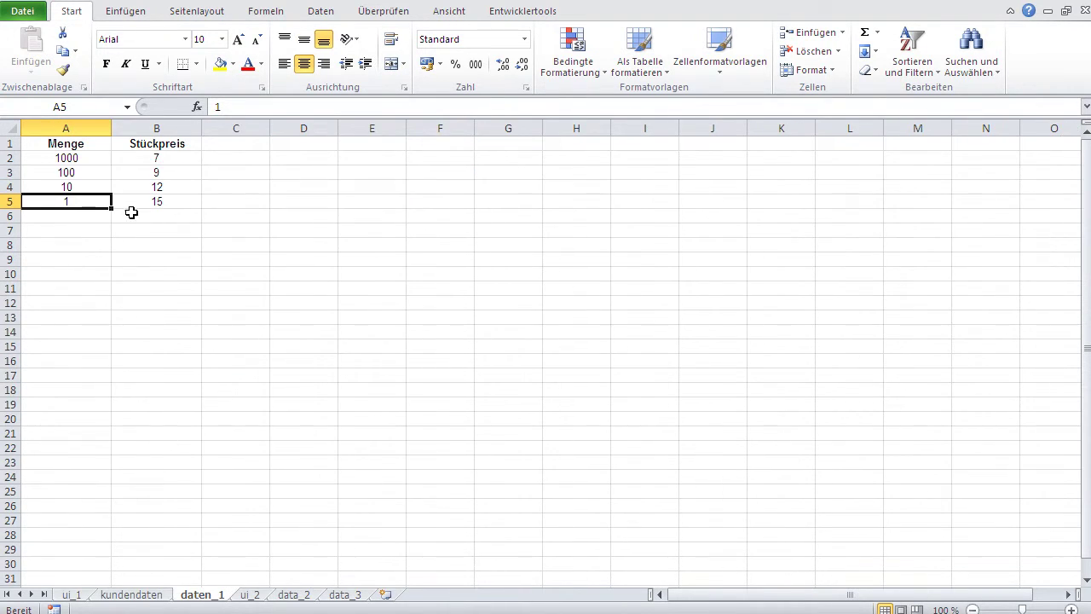
pyautogui.click(99, 174)
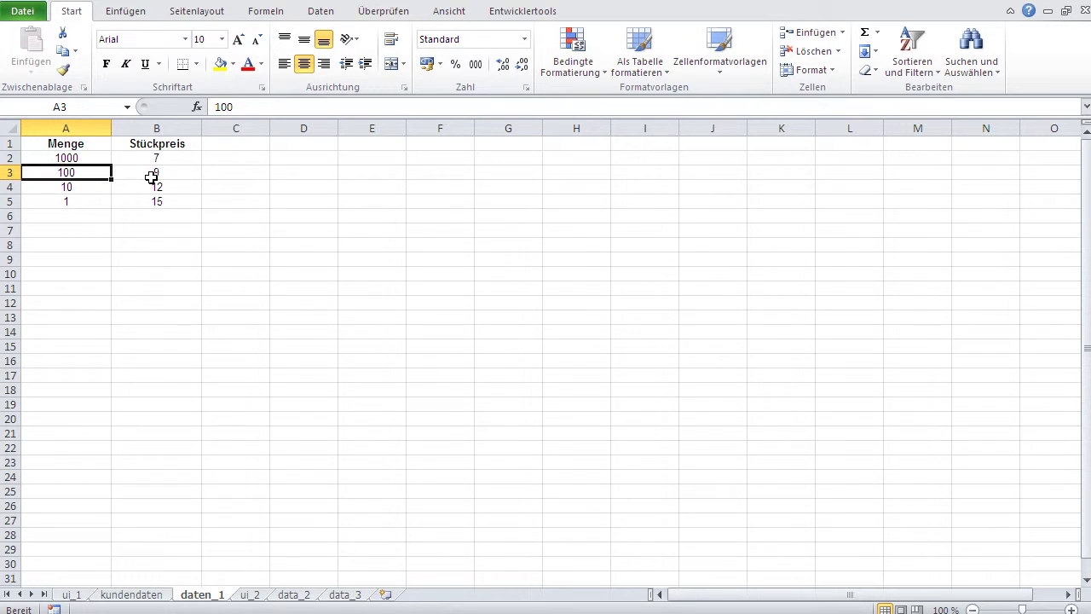
pyautogui.click(73, 595)
# Step: Enter 7 as the Bestellmenge in D4 and check the resulting E4 unit price
pyautogui.click(258, 186)
pyautogui.write('7')
pyautogui.press('Return')
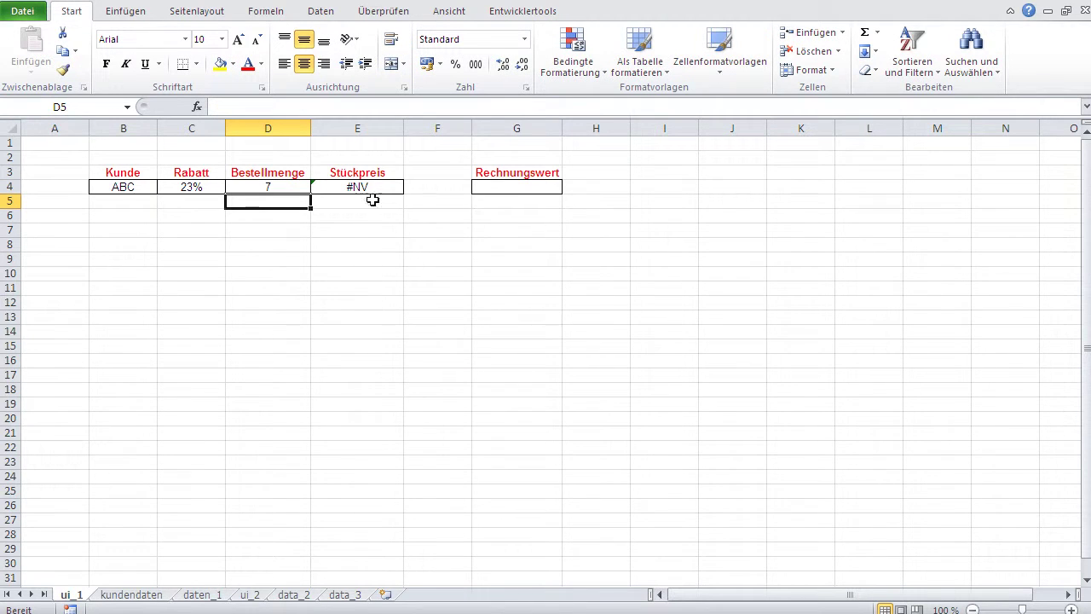
pyautogui.click(202, 594)
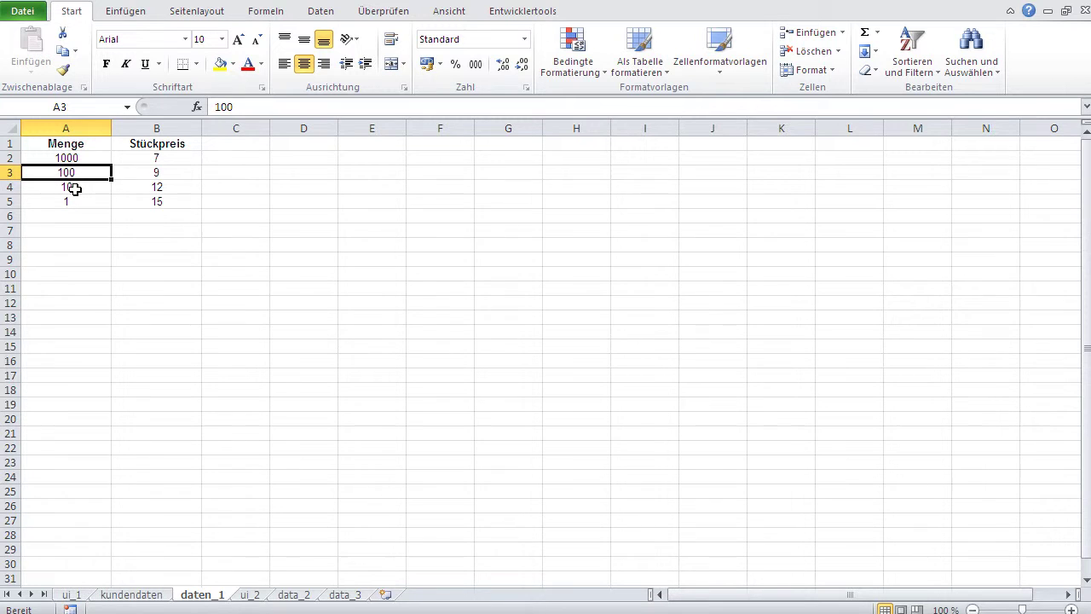
pyautogui.click(75, 595)
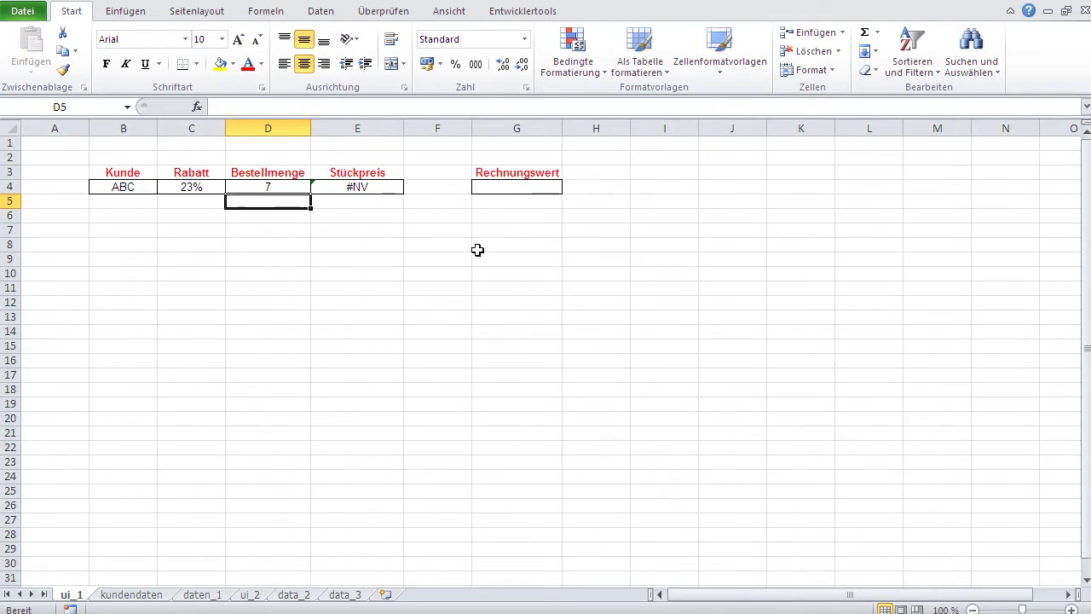
pyautogui.click(389, 193)
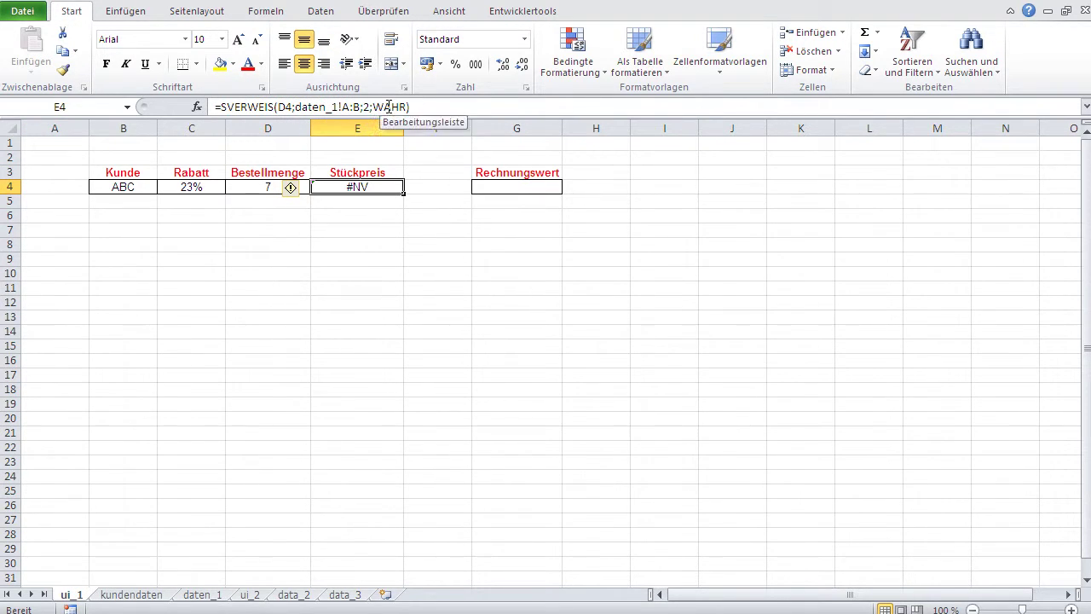
# Step: Re-sort the daten_1 table ascending by Menge and return to ui_1
pyautogui.click(195, 595)
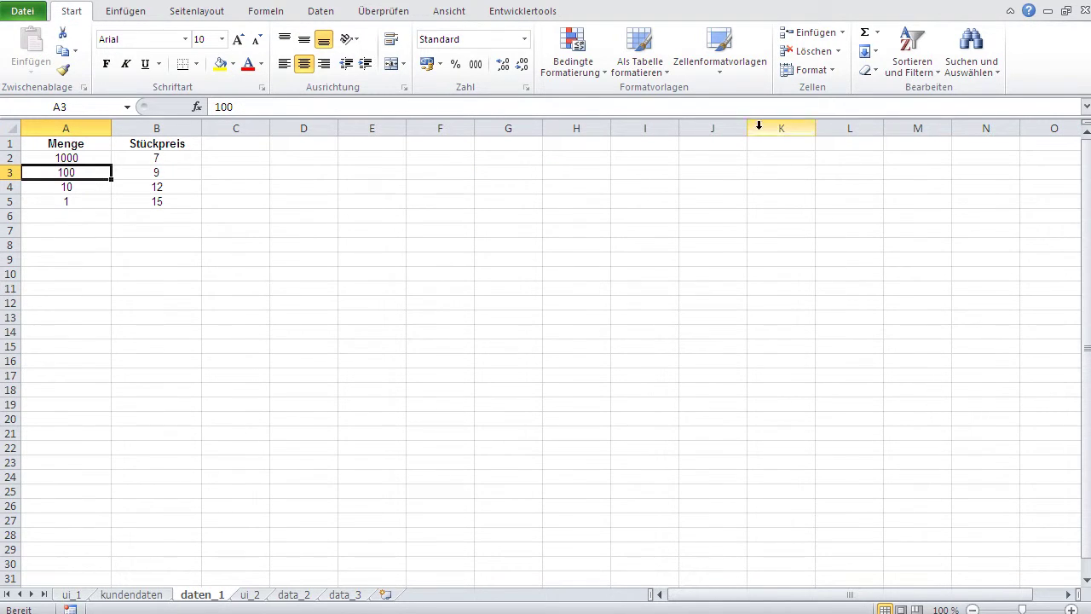
pyautogui.click(912, 85)
pyautogui.click(917, 92)
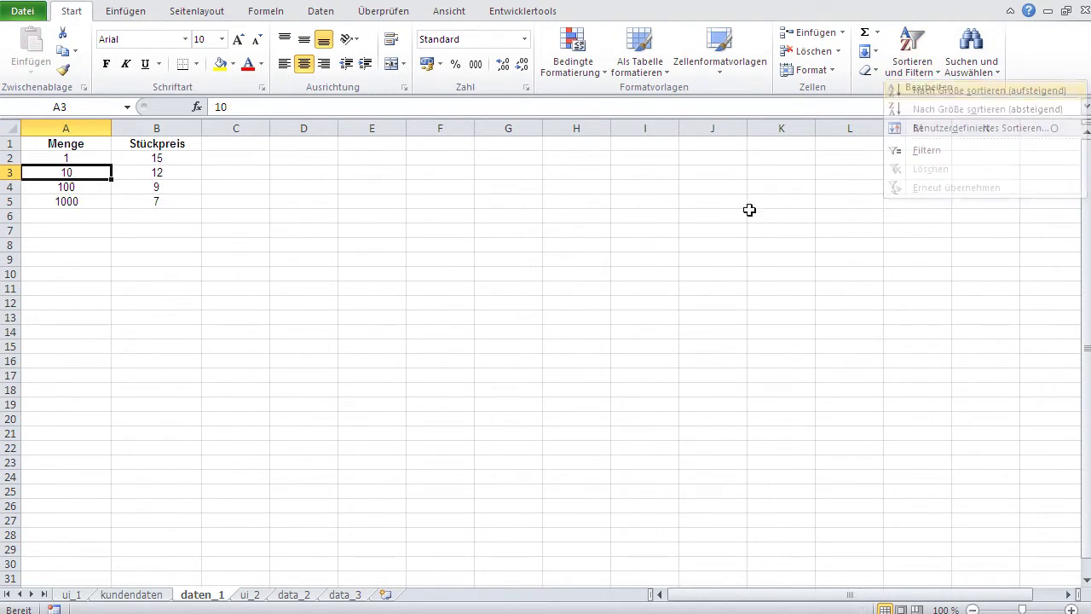
pyautogui.click(80, 595)
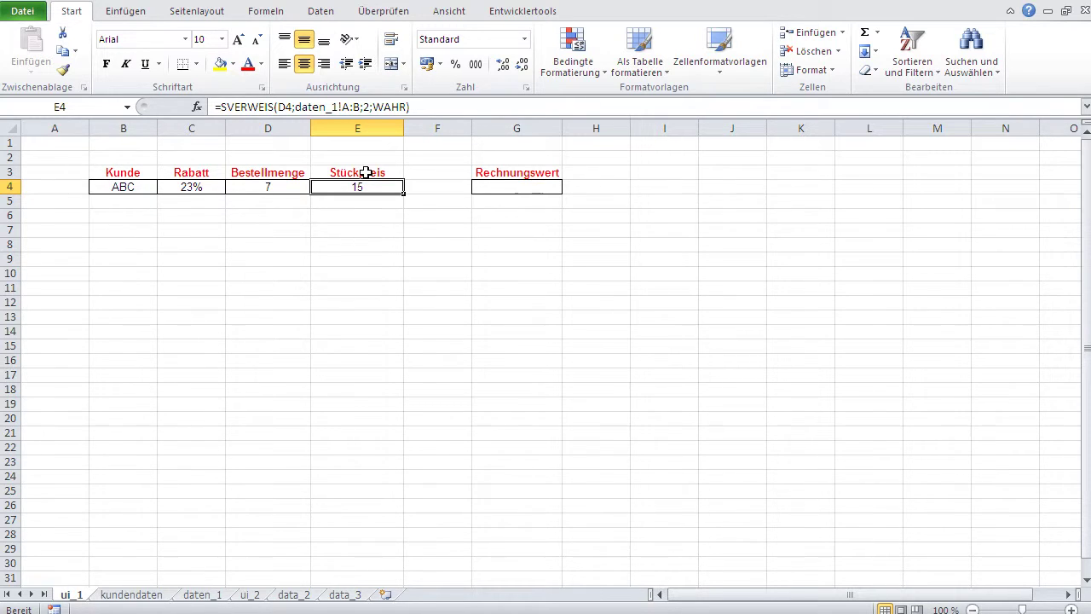
# Step: Select the empty Rechnungswert cell G4 on the ui_1 invoice sheet
pyautogui.click(487, 184)
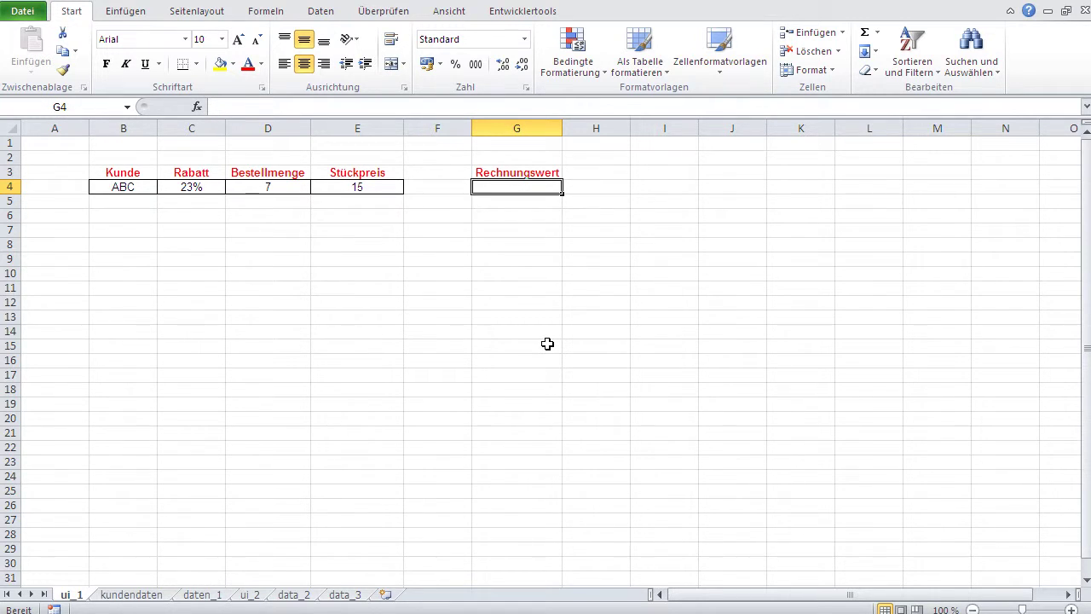
# Step: Enter the Rechnungswert formula =D4*E4 in G4
pyautogui.write('=')
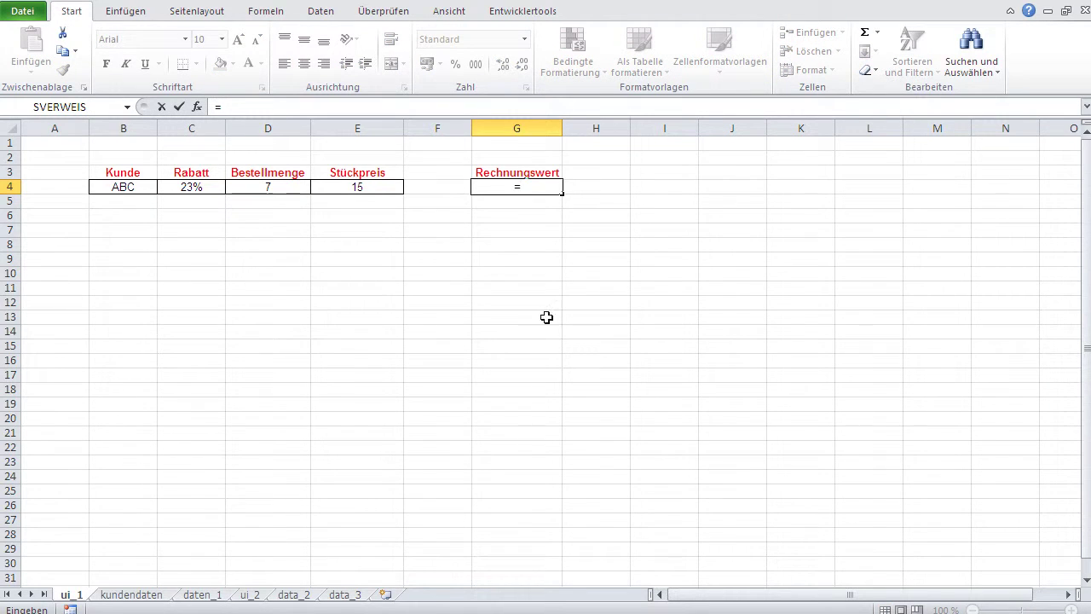
pyautogui.click(273, 188)
pyautogui.write('*')
pyautogui.click(348, 190)
pyautogui.press('Return')
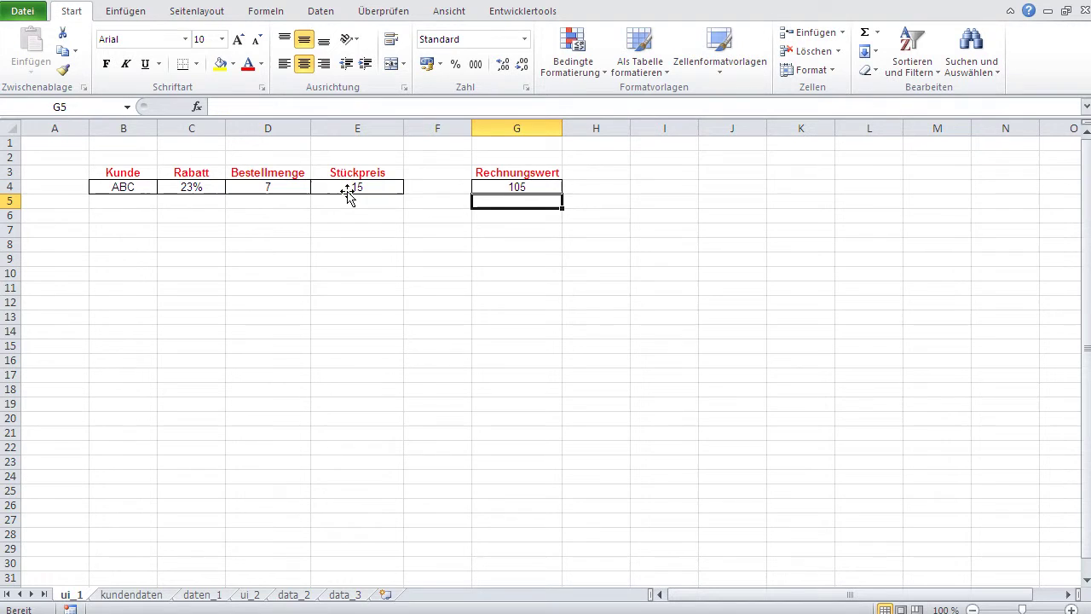
# Step: Revise the G4 formula to the discounted total =(D4*E4)*(1-C4)
pyautogui.click(536, 186)
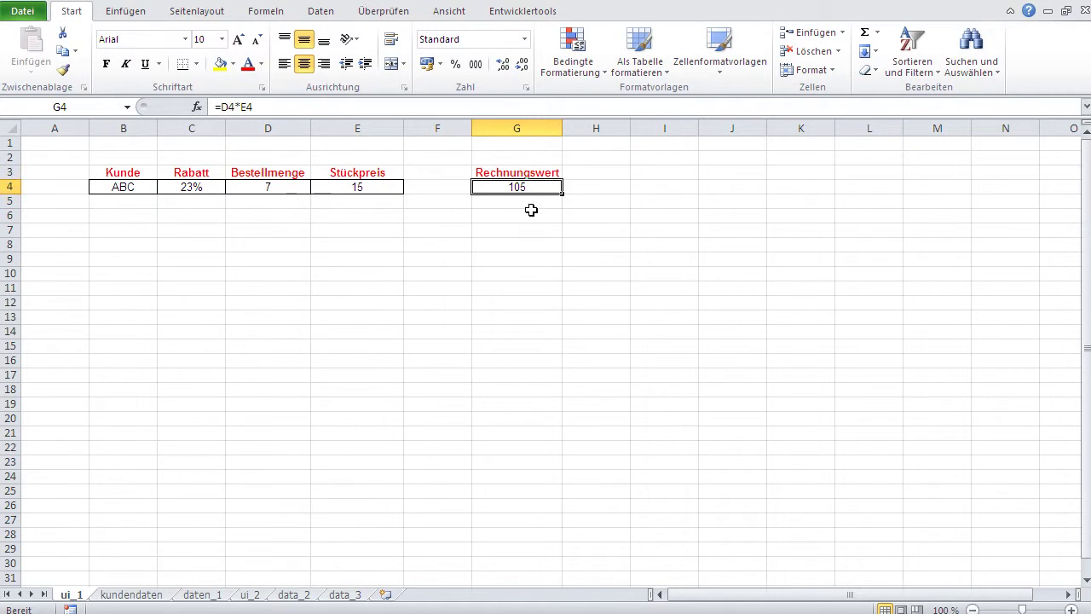
pyautogui.click(220, 107)
pyautogui.write('(D4*E4')
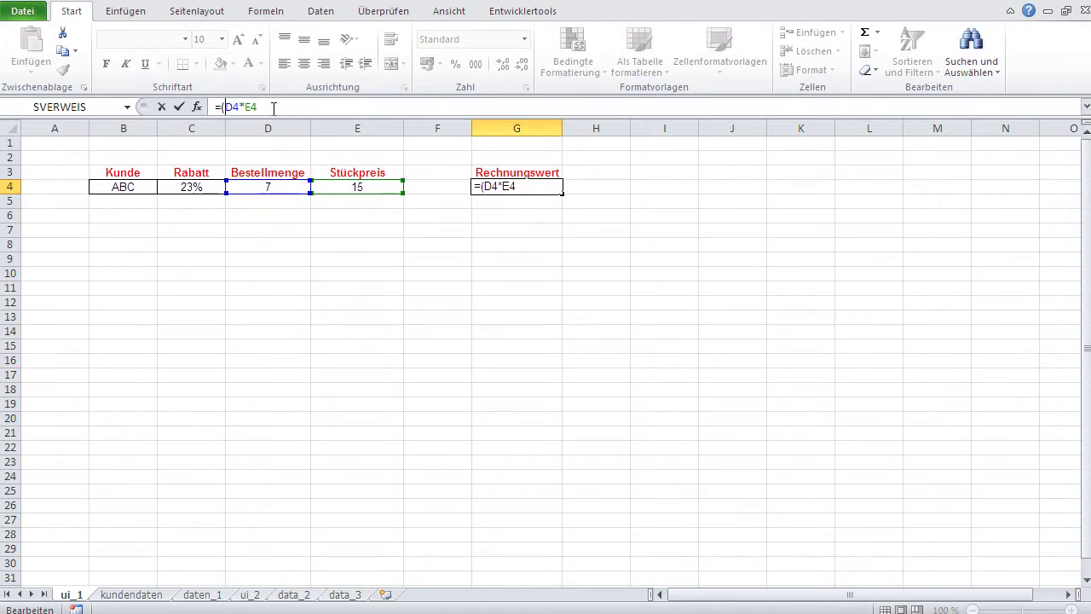
pyautogui.write(')*(1-')
pyautogui.click(203, 187)
pyautogui.write(')')
pyautogui.press('Return')
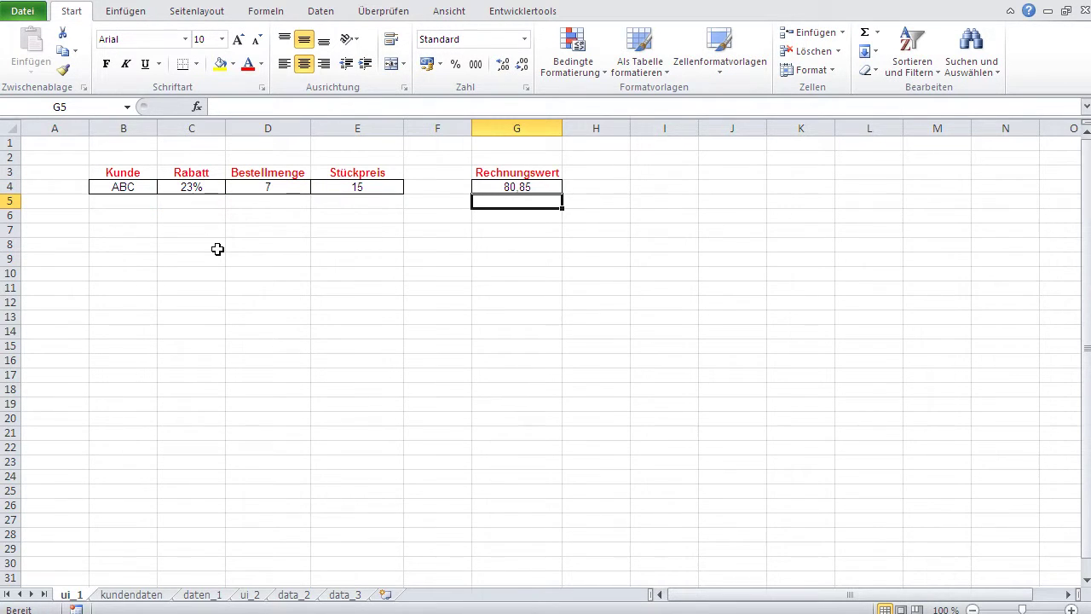
# Step: Set the Bestellmenge in D4 to 356
pyautogui.click(271, 185)
pyautogui.write('100')
pyautogui.press('BackSpace')
pyautogui.press('BackSpace')
pyautogui.press('BackSpace')
pyautogui.write('356')
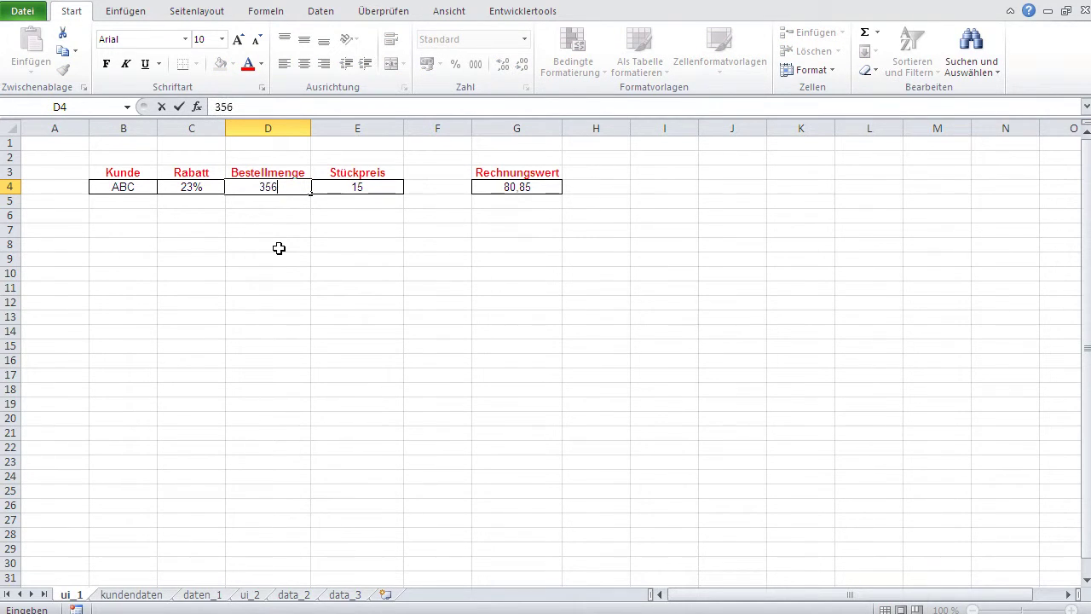
pyautogui.press('Return')
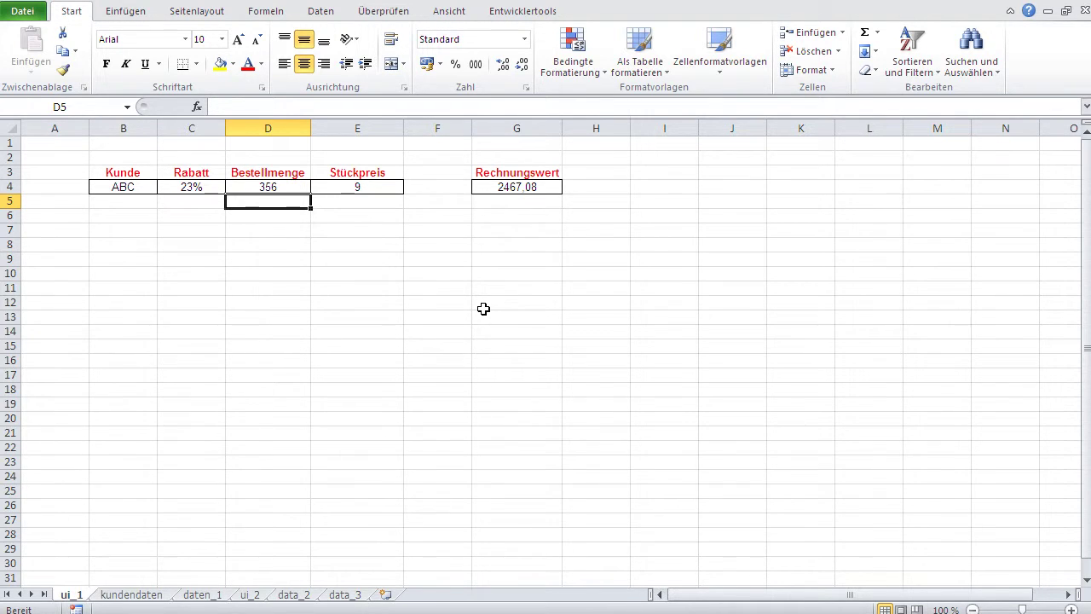
# Step: Pick customer MNO from the Kunde dropdown in B4
pyautogui.click(144, 188)
pyautogui.click(165, 187)
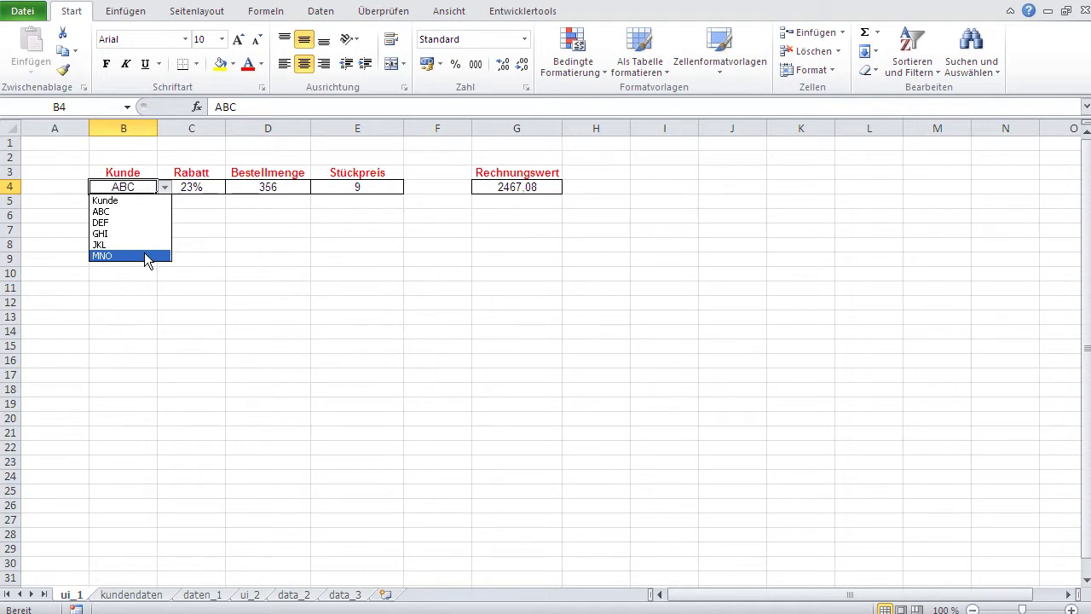
pyautogui.click(109, 255)
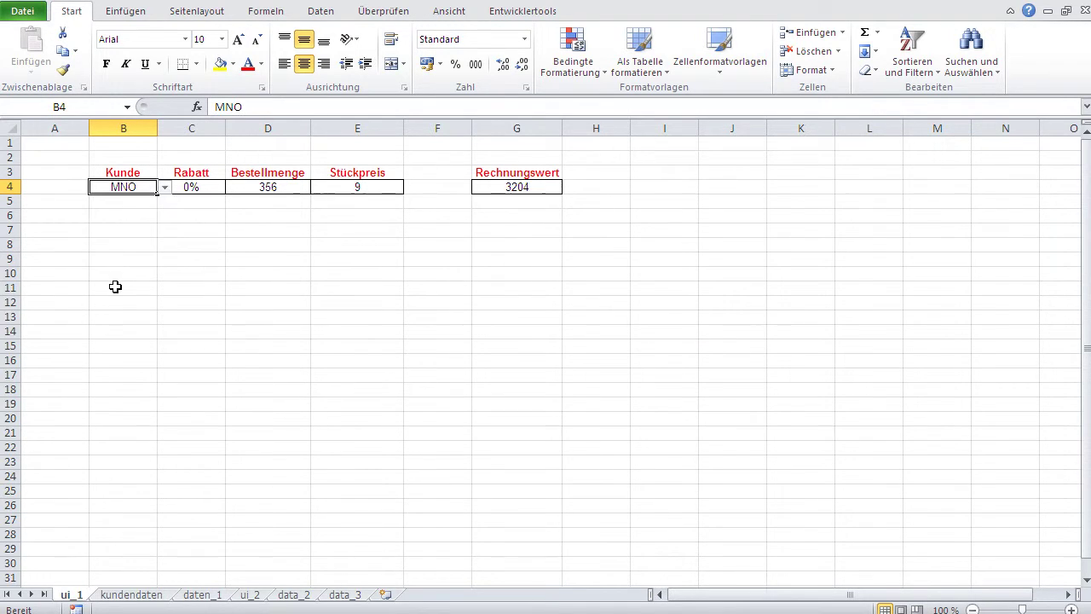